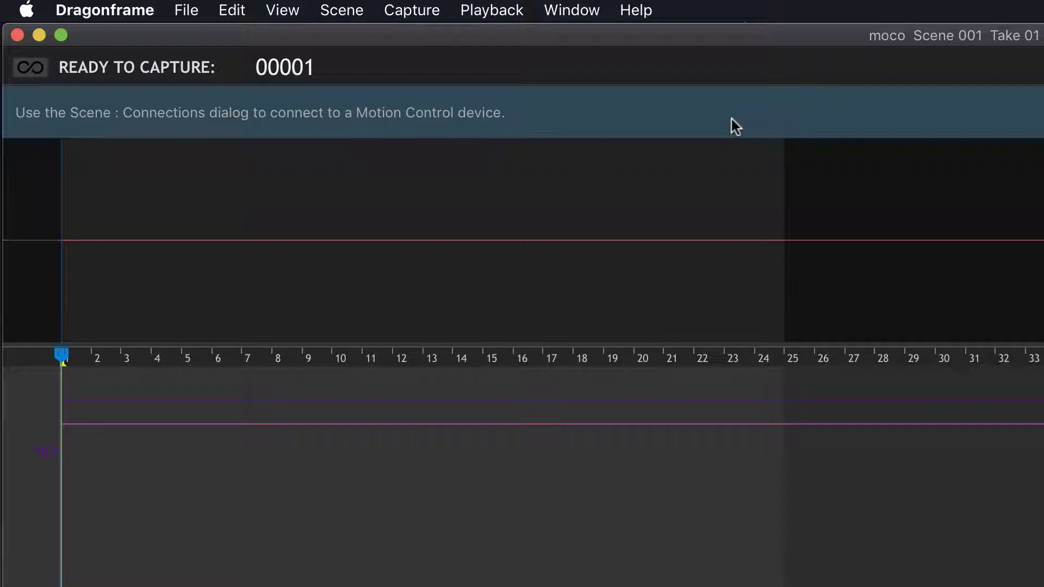
Connect the scene to the DMC+ motion controller on port 300002 through Scene Connections
click(352, 12)
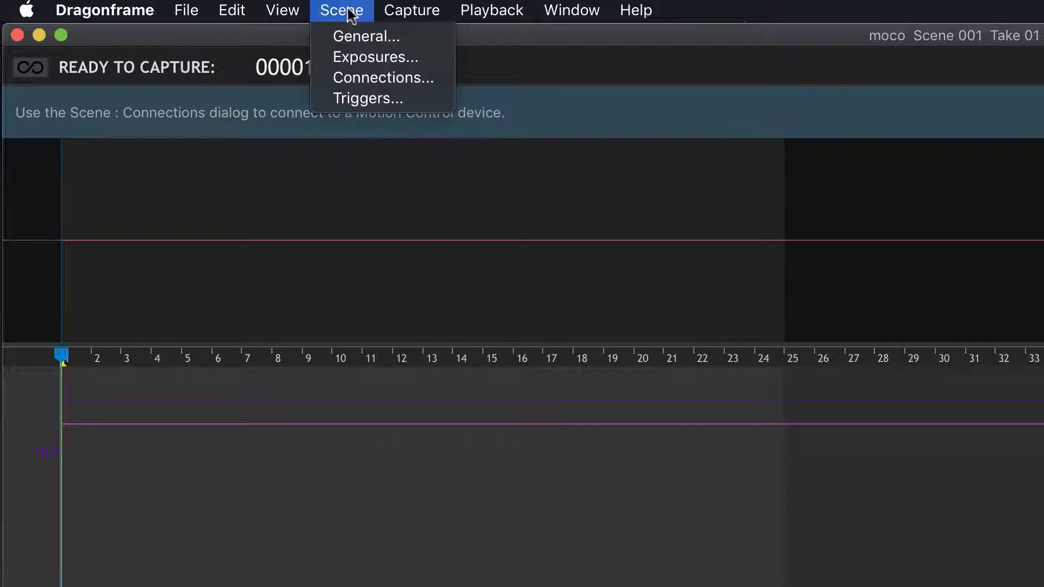
click(371, 76)
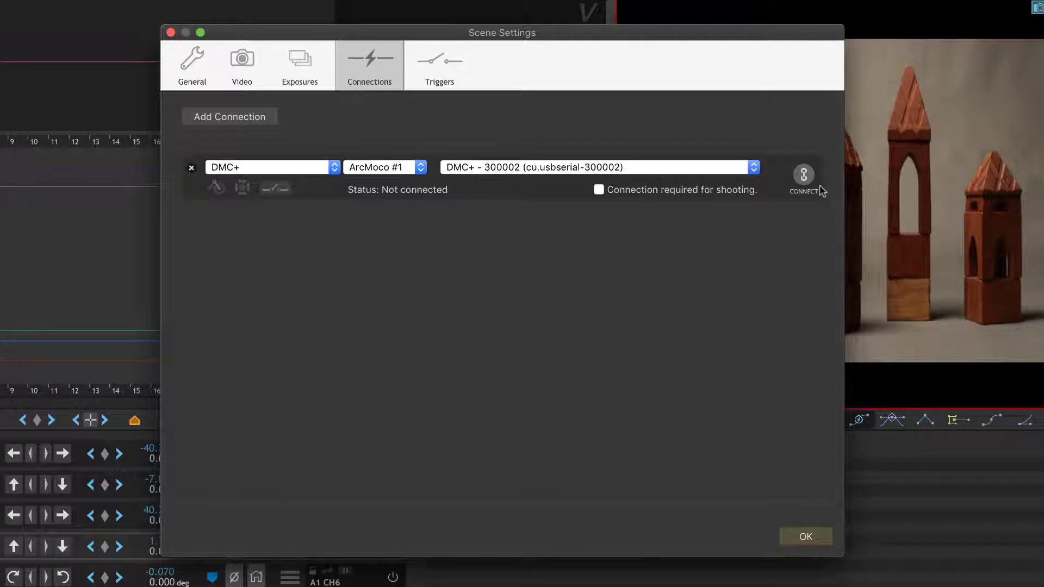
click(588, 169)
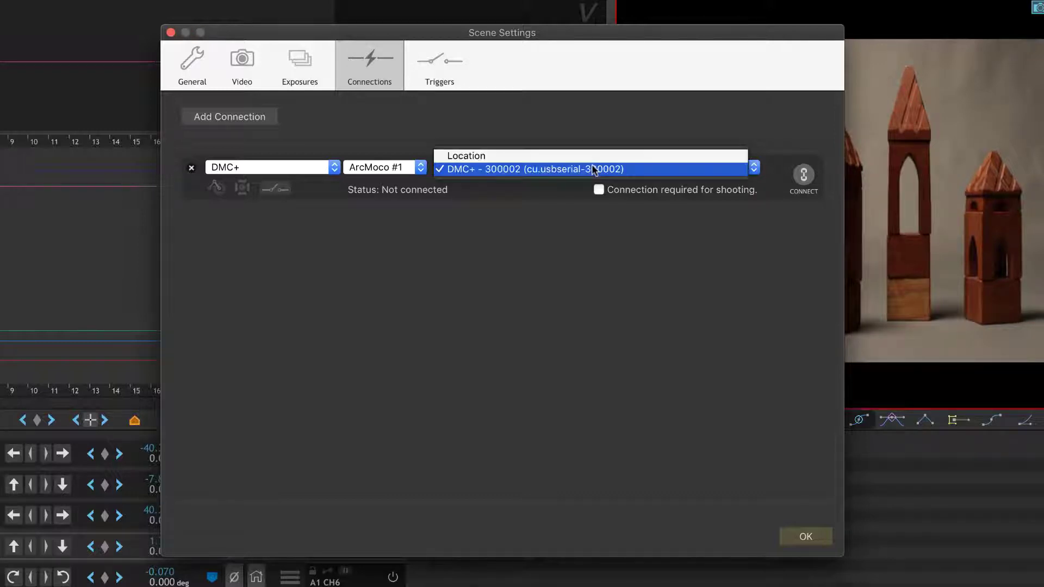
click(596, 169)
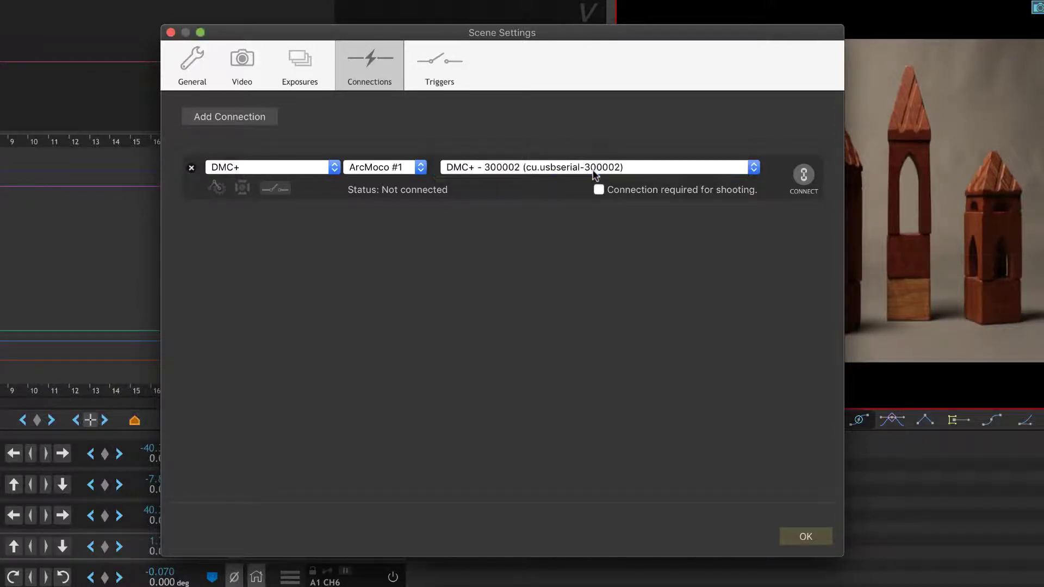
click(802, 175)
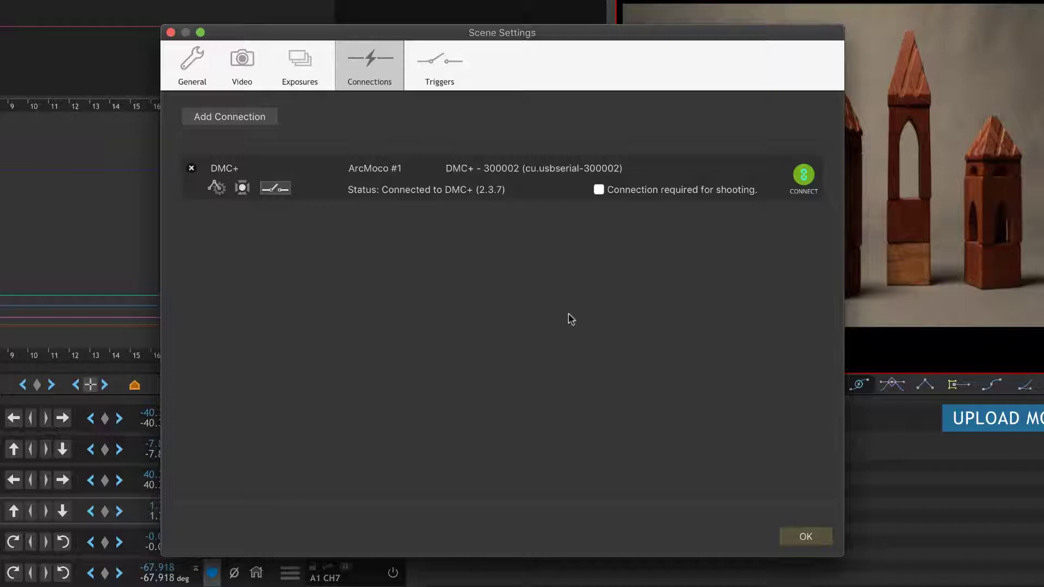
Confirm the Scene Settings with OK to return to the ARC axis list
click(810, 538)
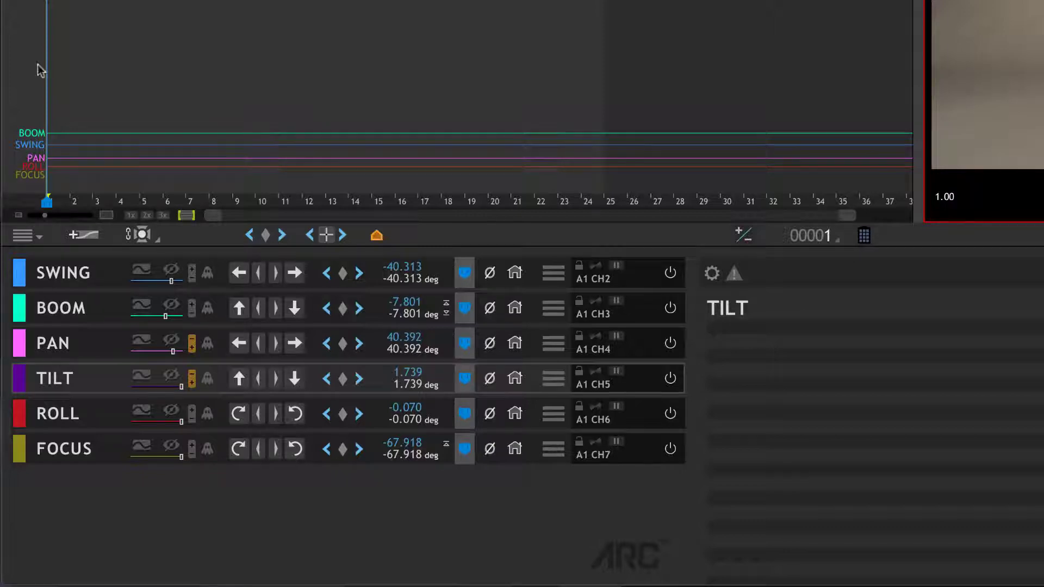
Add a new axis AX7 on ArcMoco #1 channel 1 and bring up its Function choices
click(84, 235)
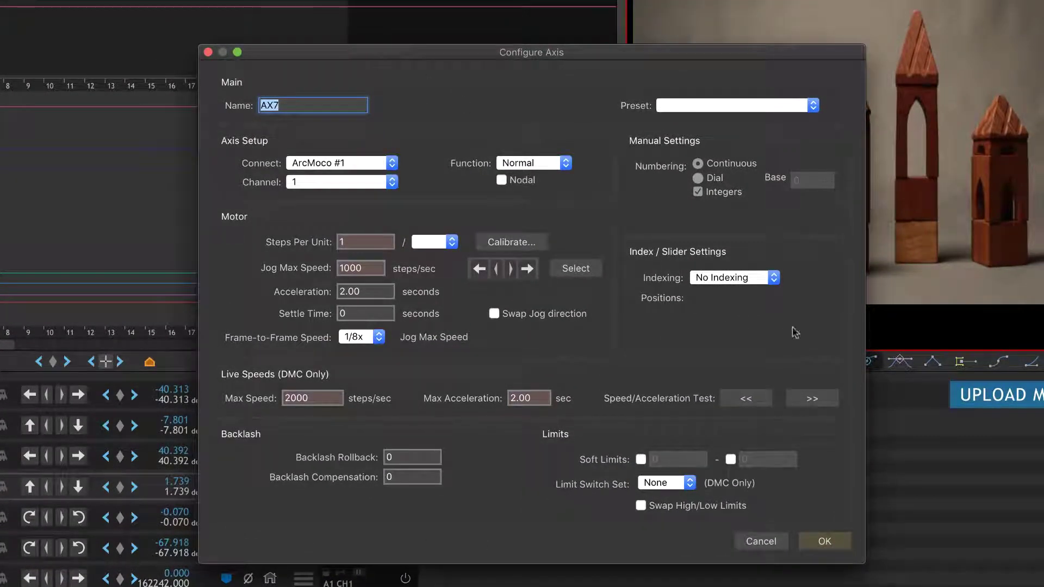
drag(677, 55, 628, 43)
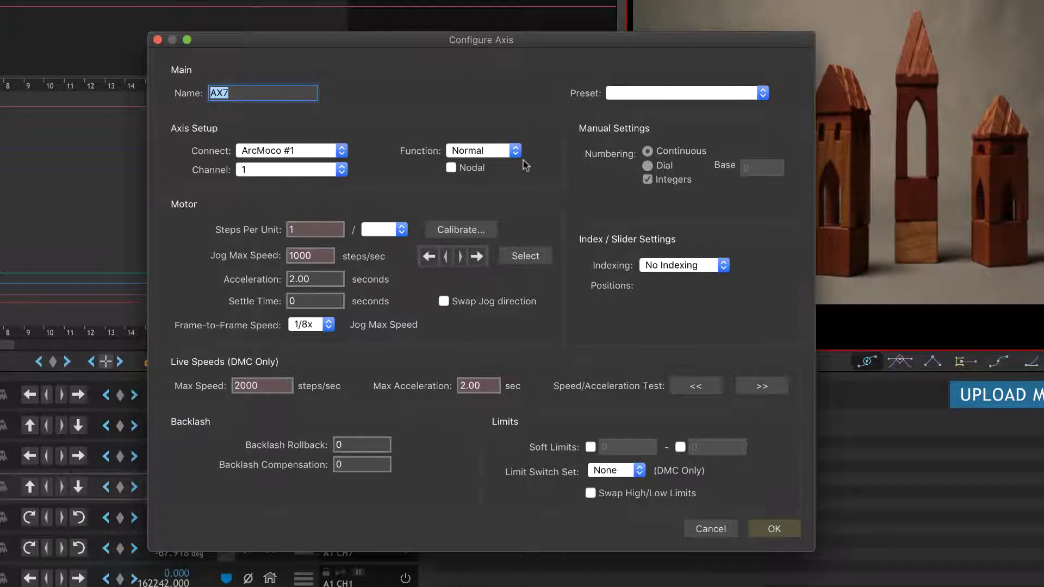
click(503, 152)
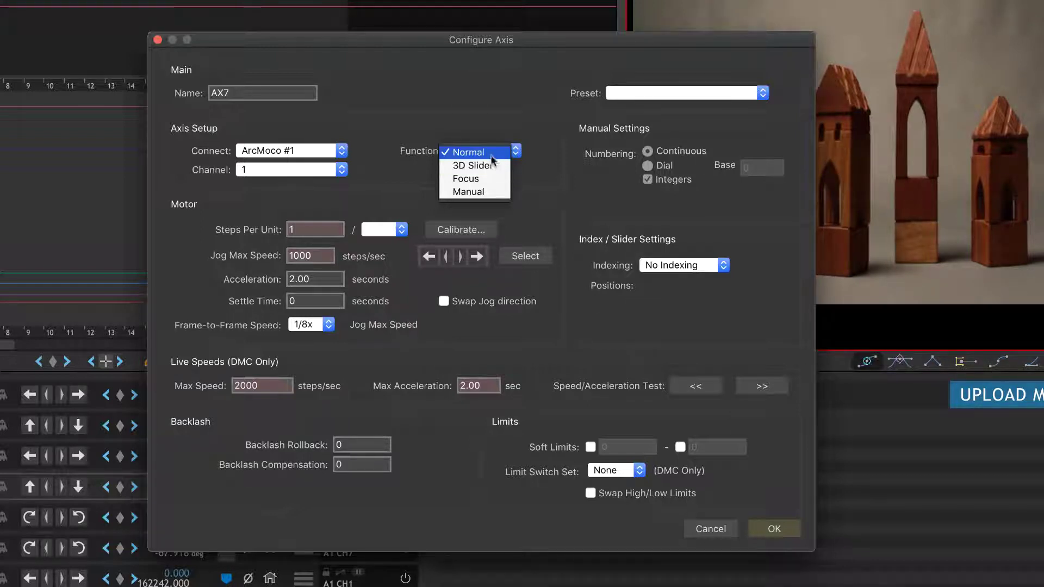
Leave AX7's function set to Normal
click(492, 157)
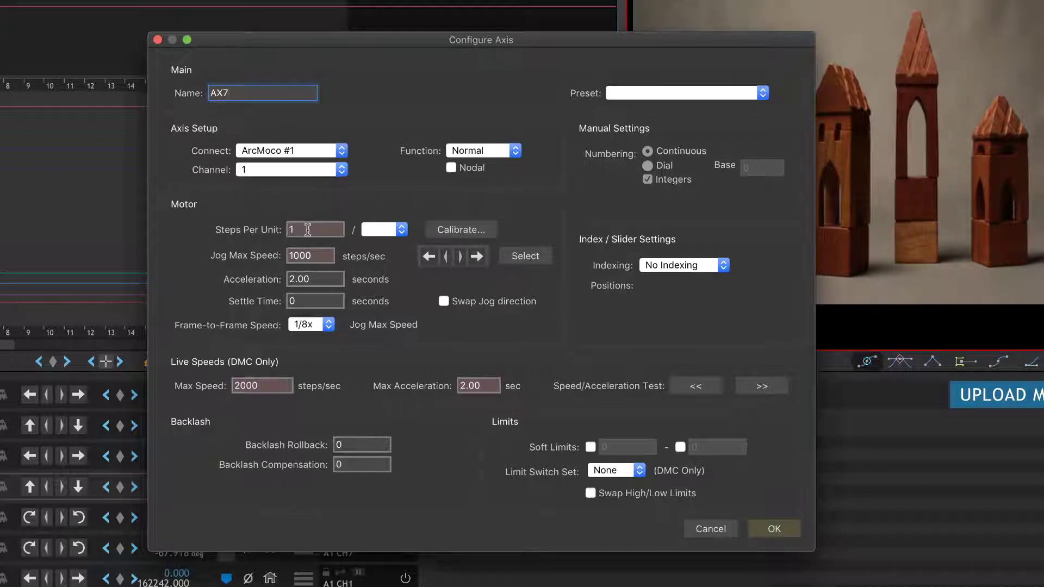
Set AX7's Steps Per Unit to -6730.71 per inch
key(Tab)
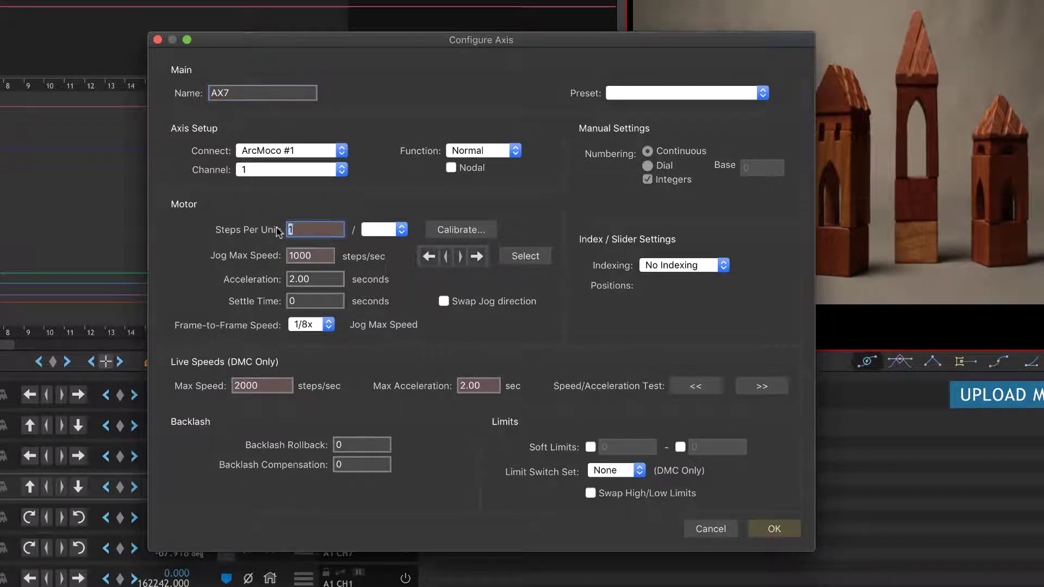
text(-6730.71)
click(390, 230)
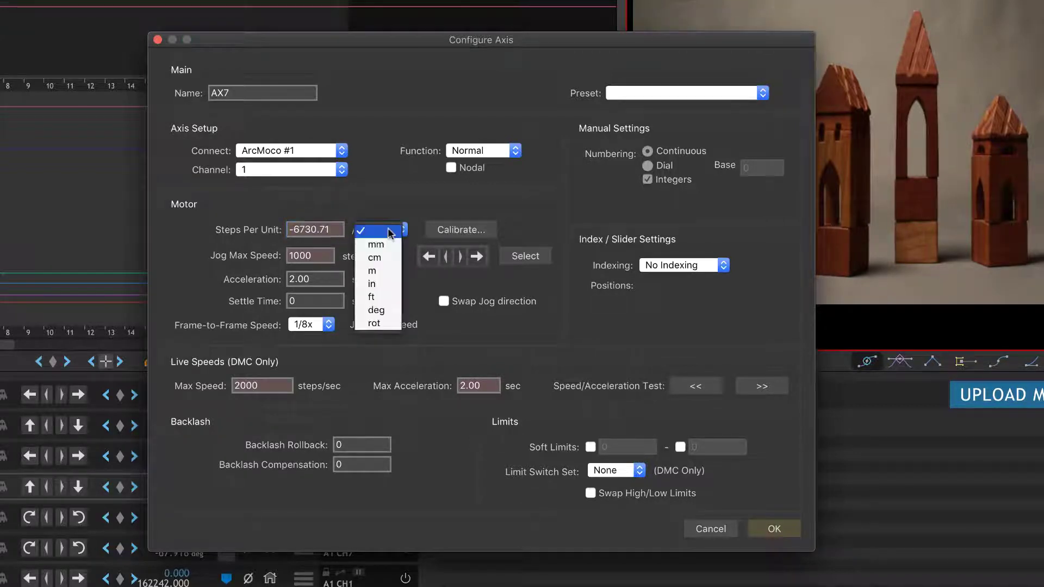
click(387, 283)
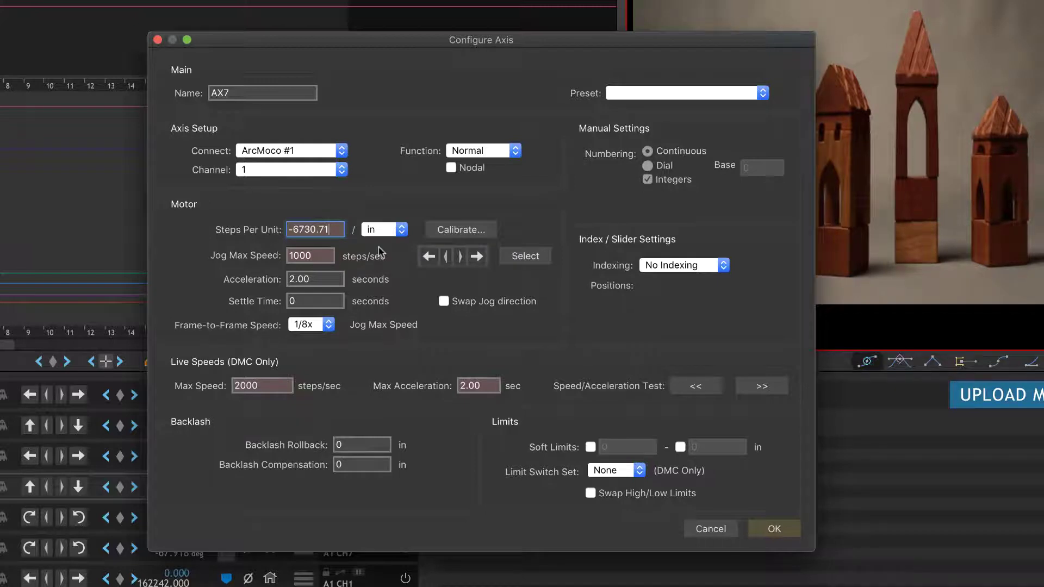
Raise AX7's Jog Max Speed to 10000 steps/sec
double_click(283, 256)
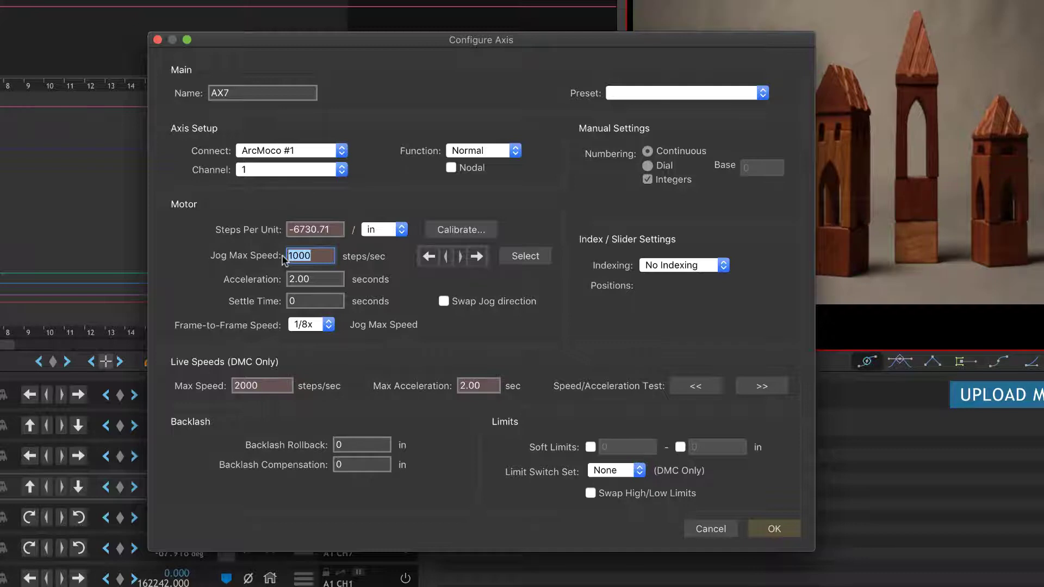
text(10000)
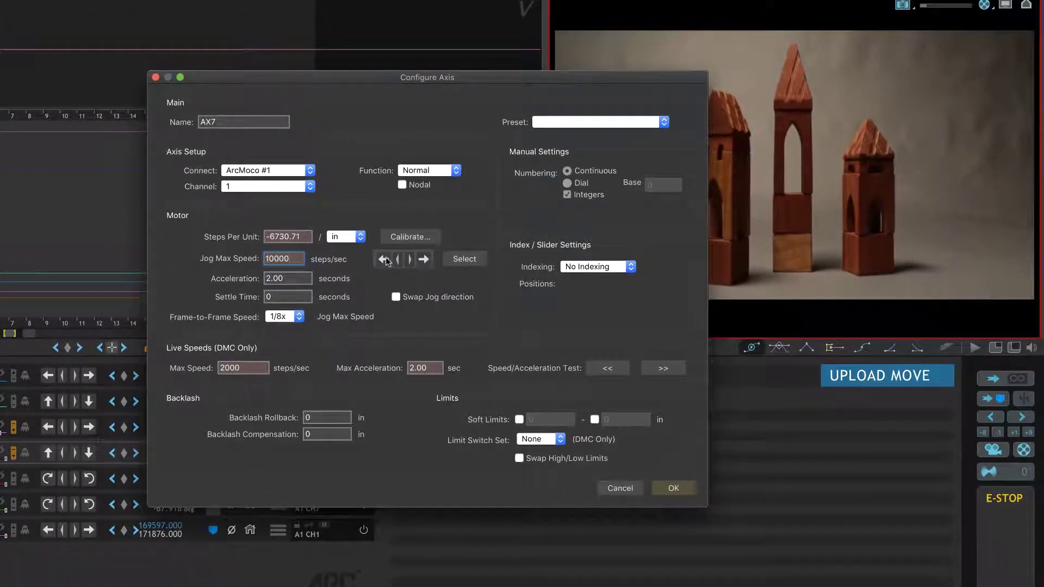
drag(487, 81, 323, 12)
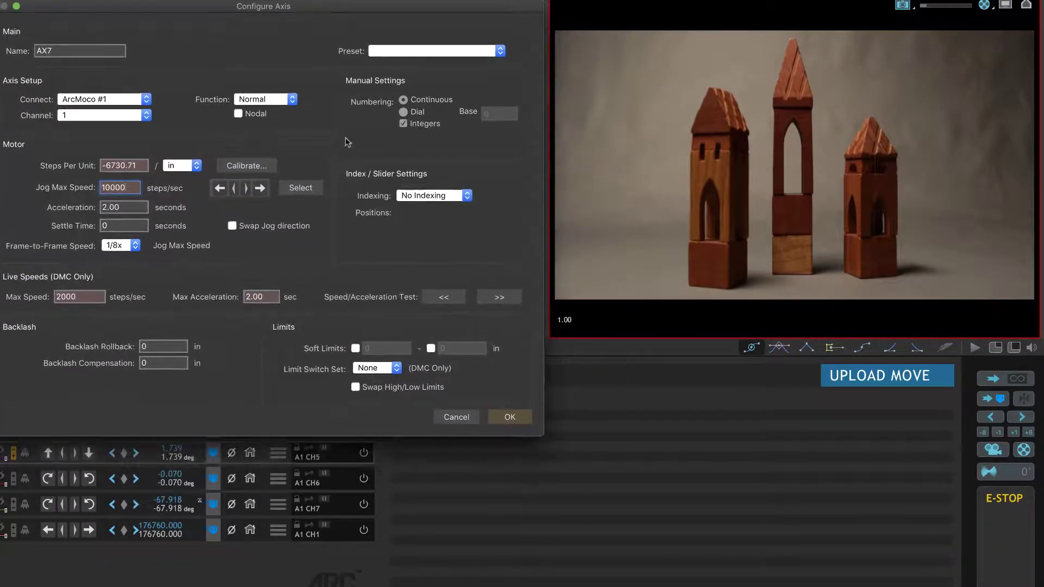
Test-jog AX7 in reverse, then forward
click(219, 189)
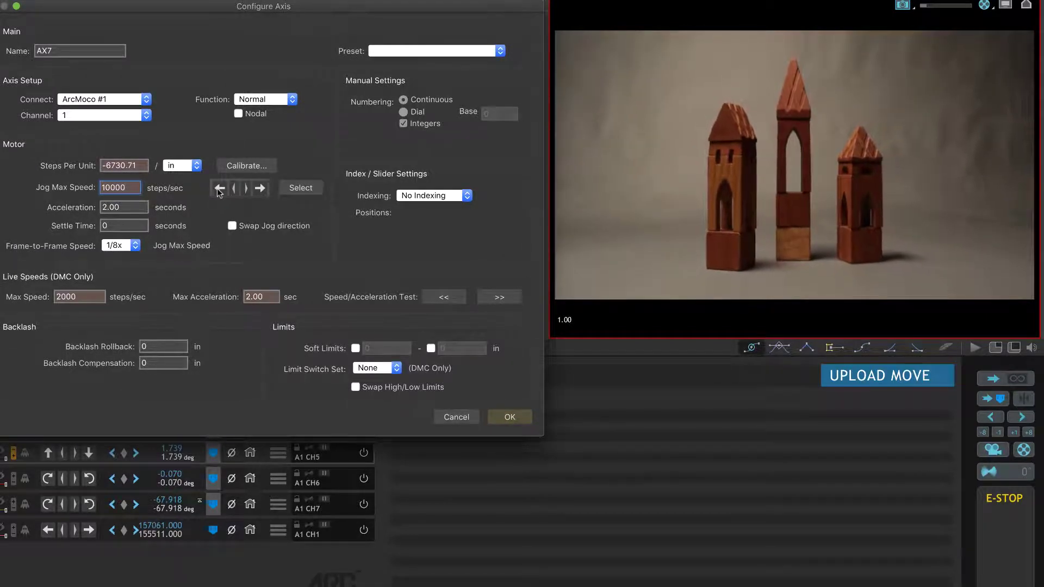
click(261, 188)
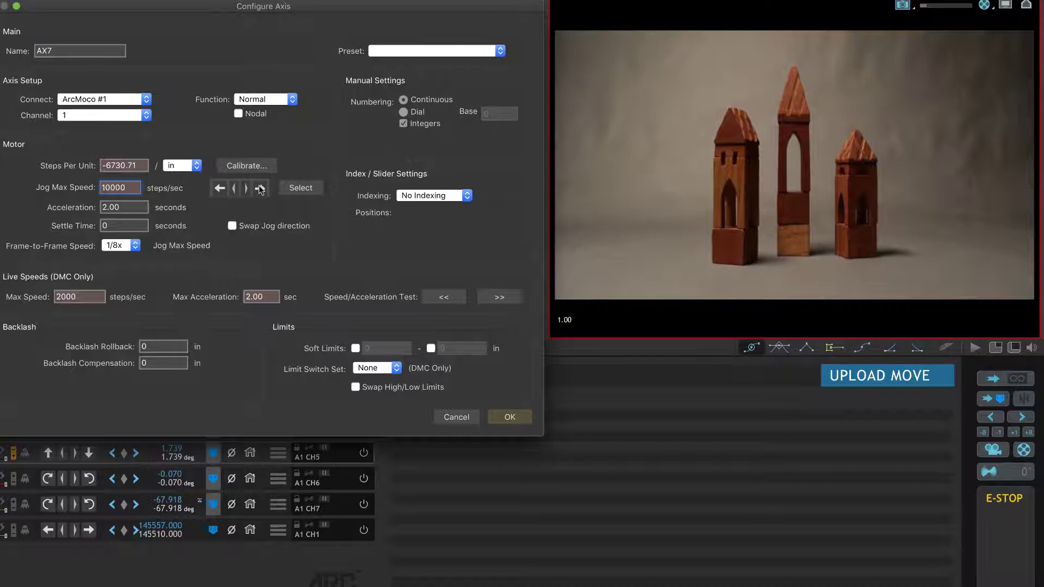
click(261, 188)
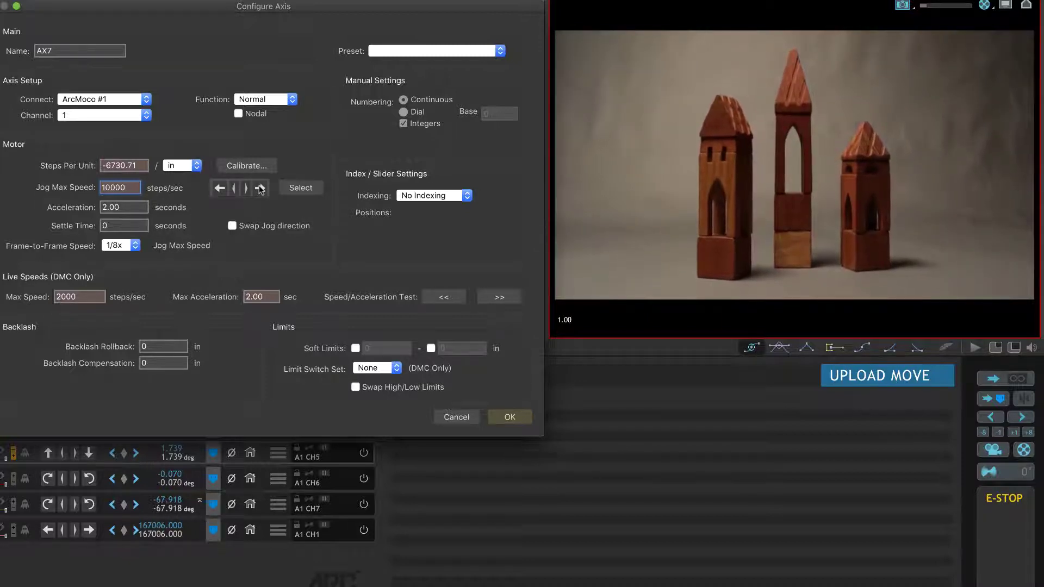
Set AX7's Acceleration to 1 second and jog the axis forward again
key(Tab)
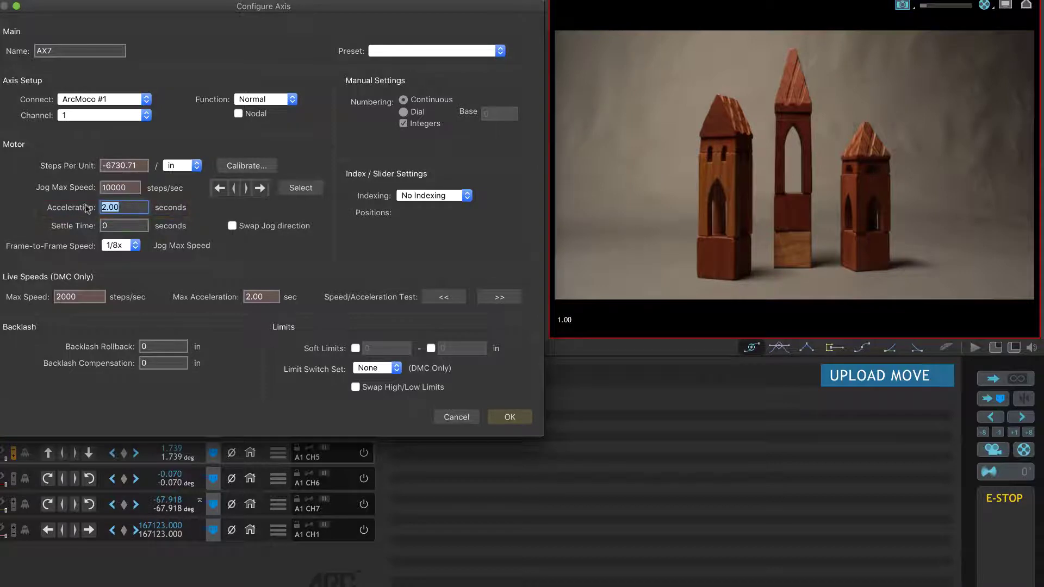
text(1)
click(261, 189)
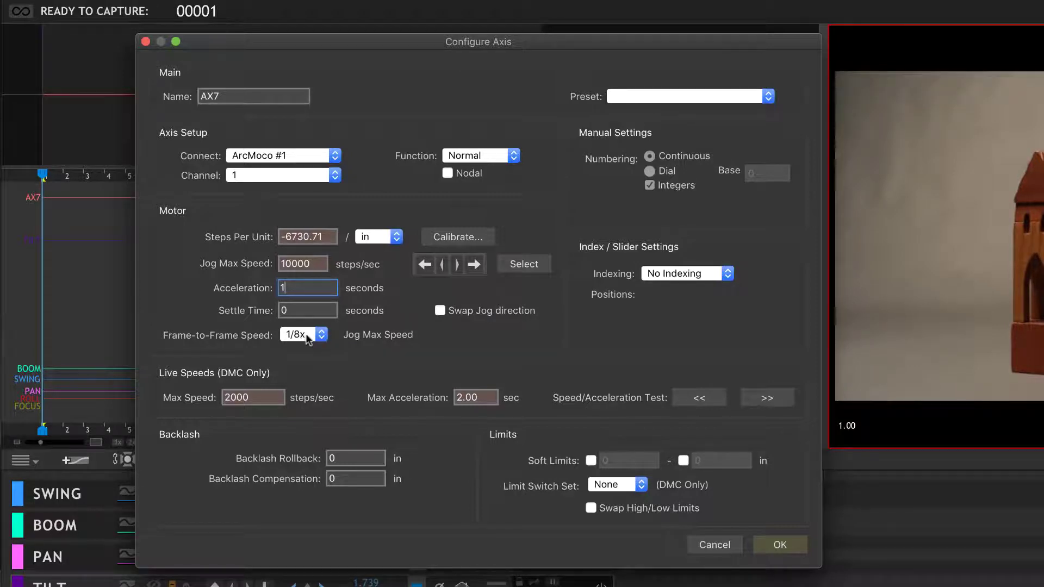
click(322, 337)
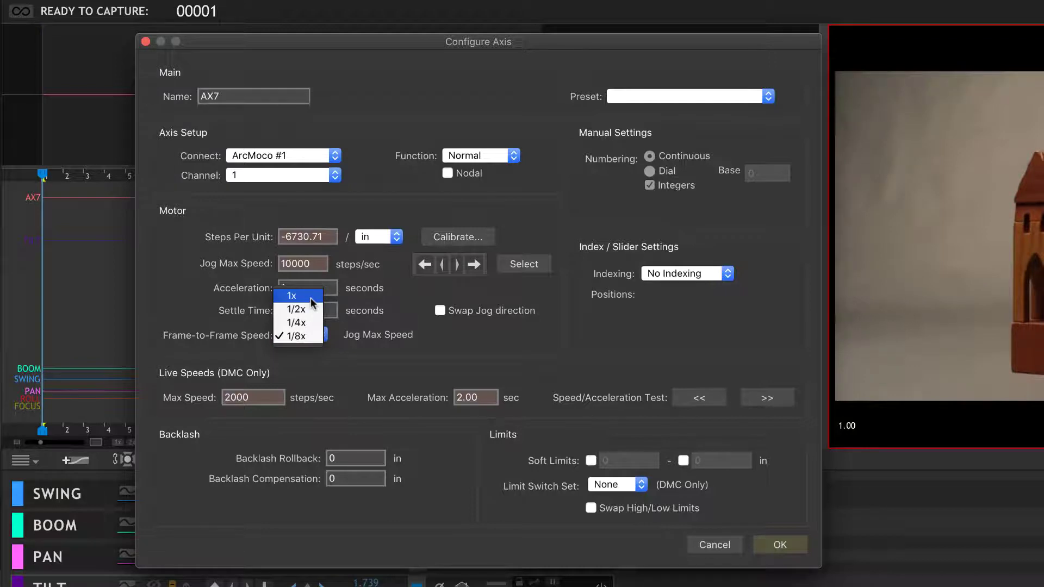
click(312, 337)
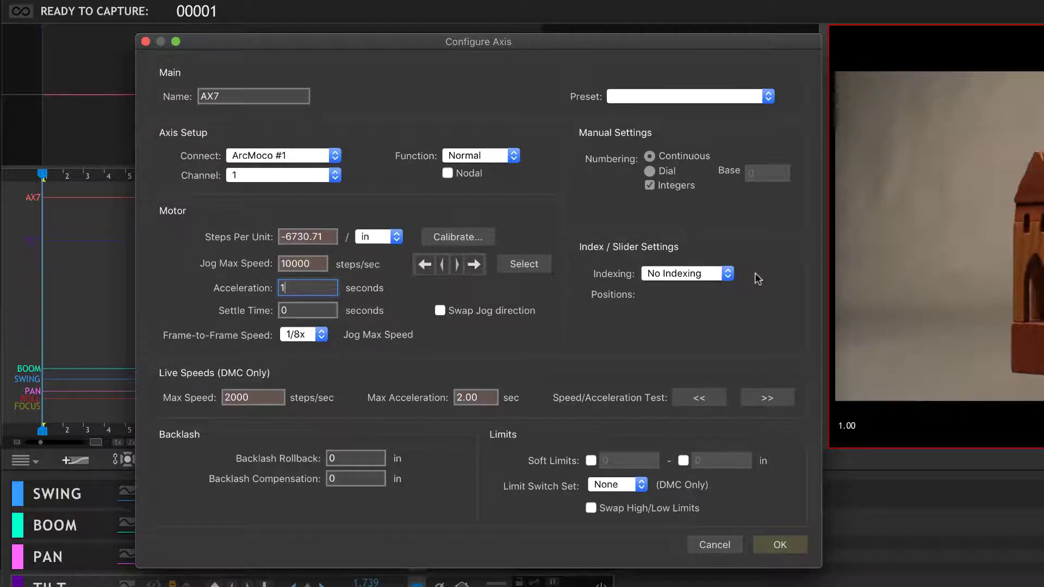
click(511, 159)
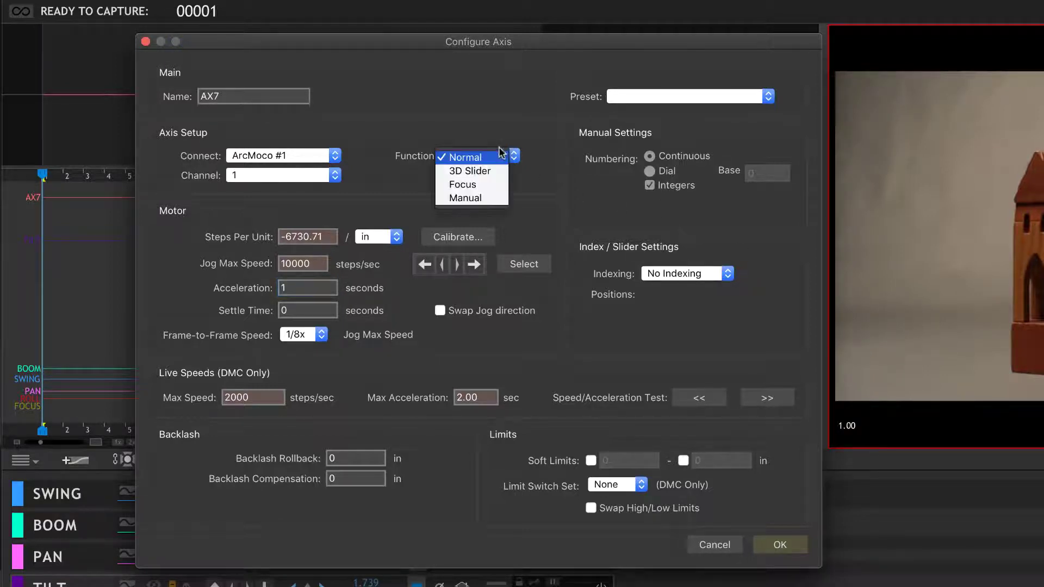
click(538, 151)
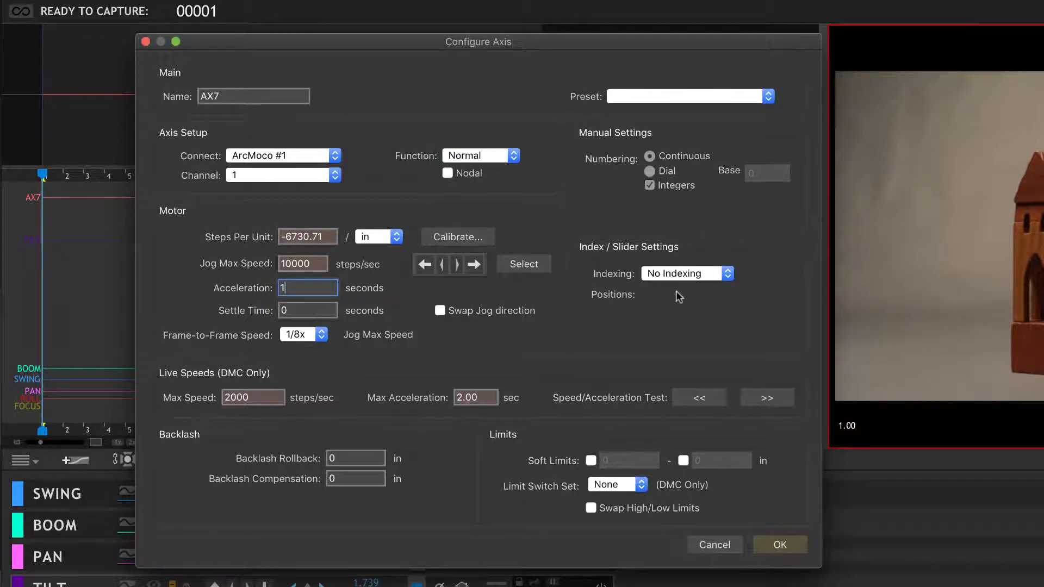
Set the live test Max Speed to 50000 and Max Acceleration to 1 second
double_click(269, 395)
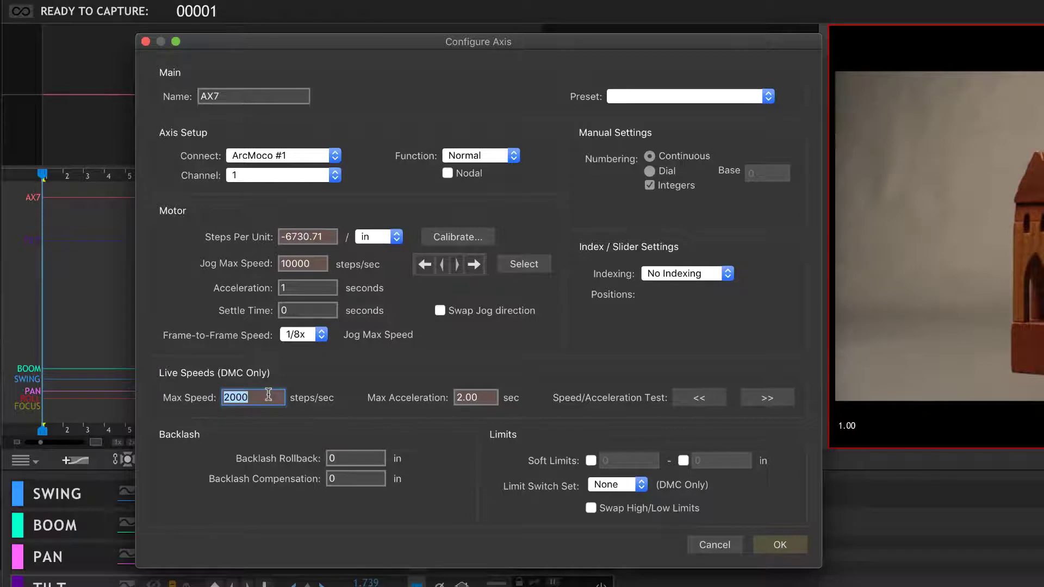
text(50000)
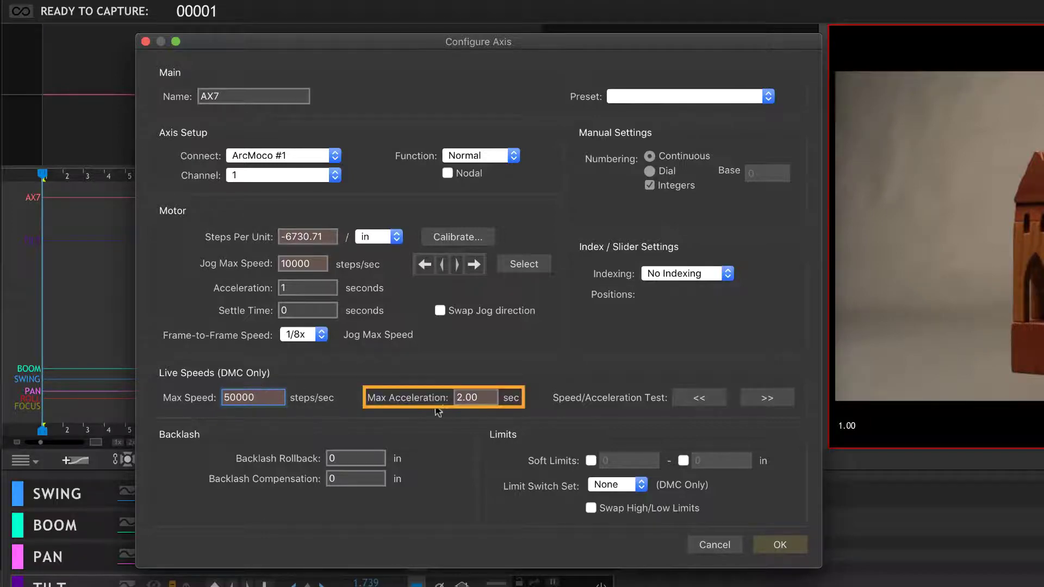
key(Tab)
text(1)
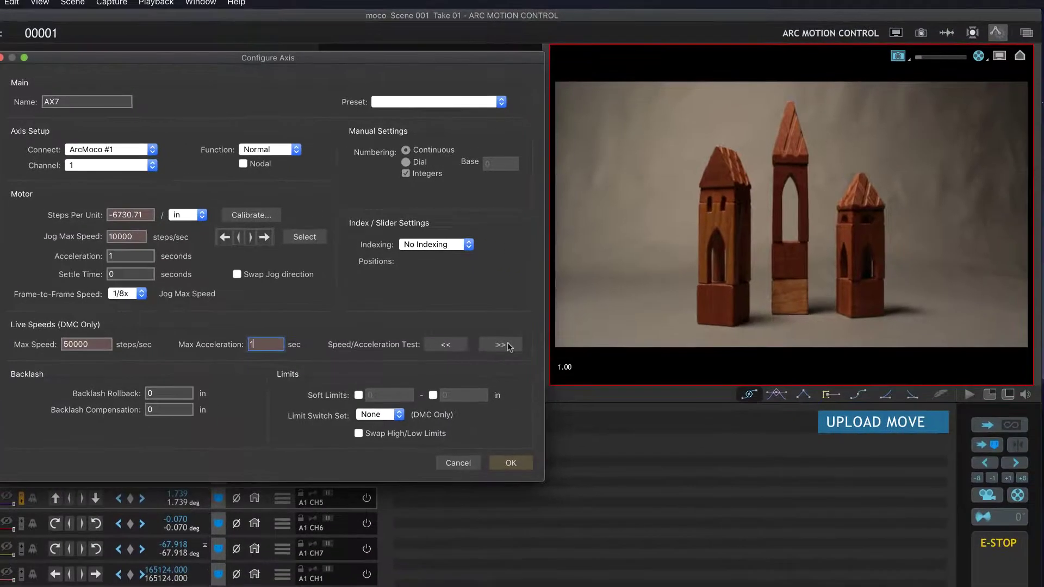
Run the speed/acceleration test forward, then reverse, then forward again
click(501, 344)
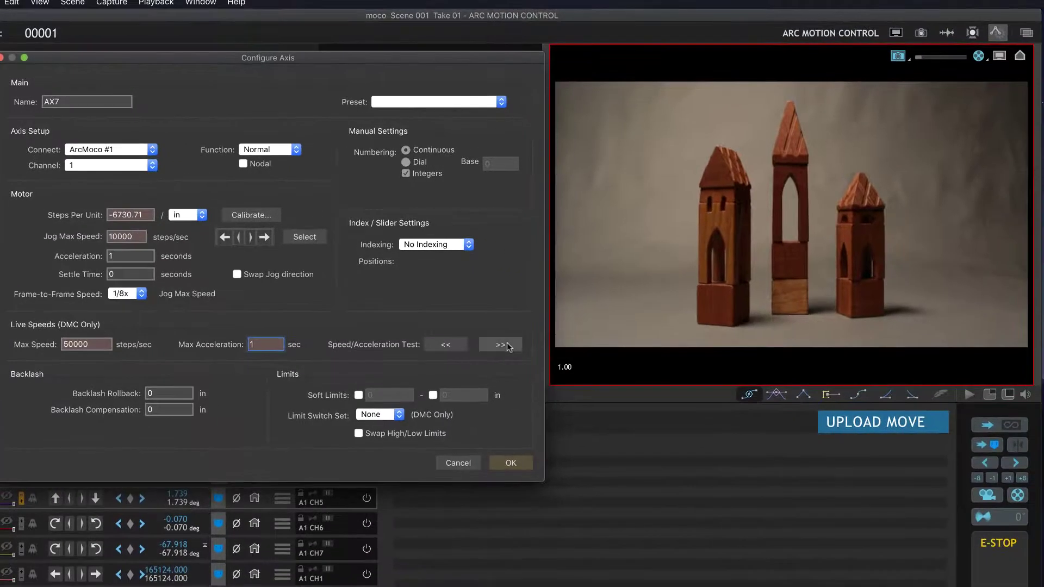
click(447, 345)
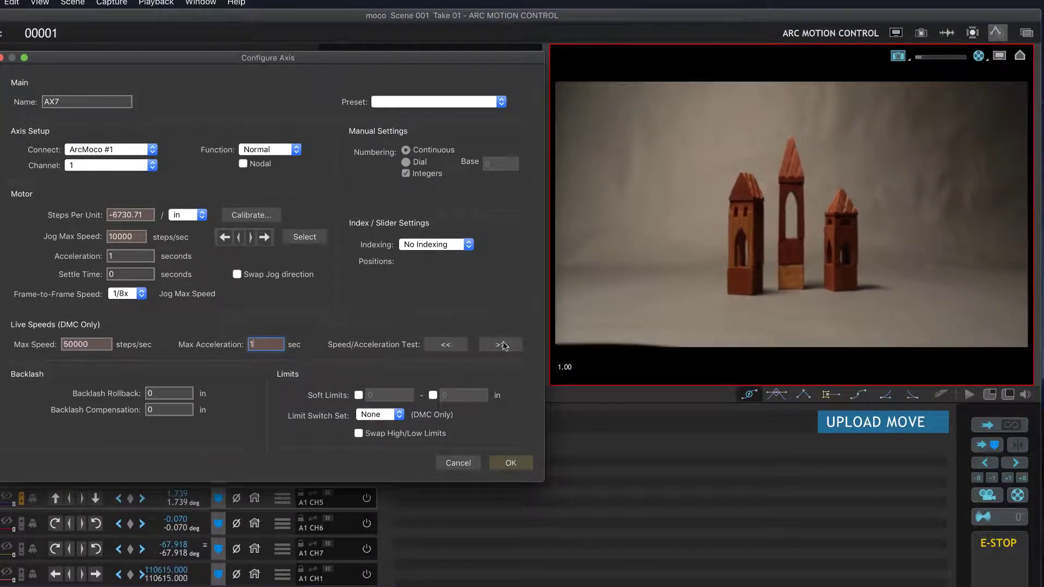
click(501, 345)
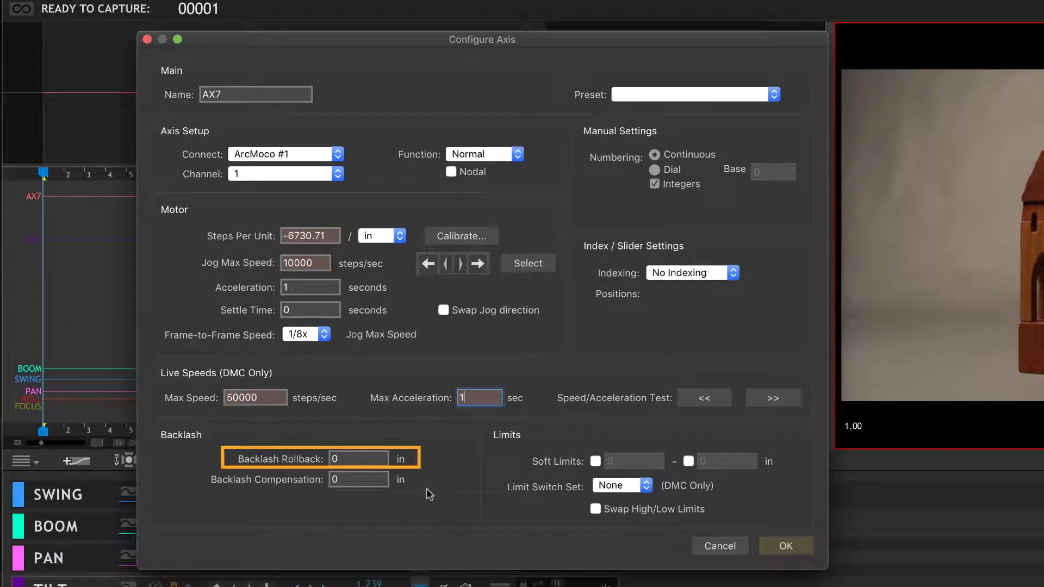
Replace AX7's Backlash Rollback value of 0 with .15 inches
click(354, 458)
drag(353, 459, 328, 455)
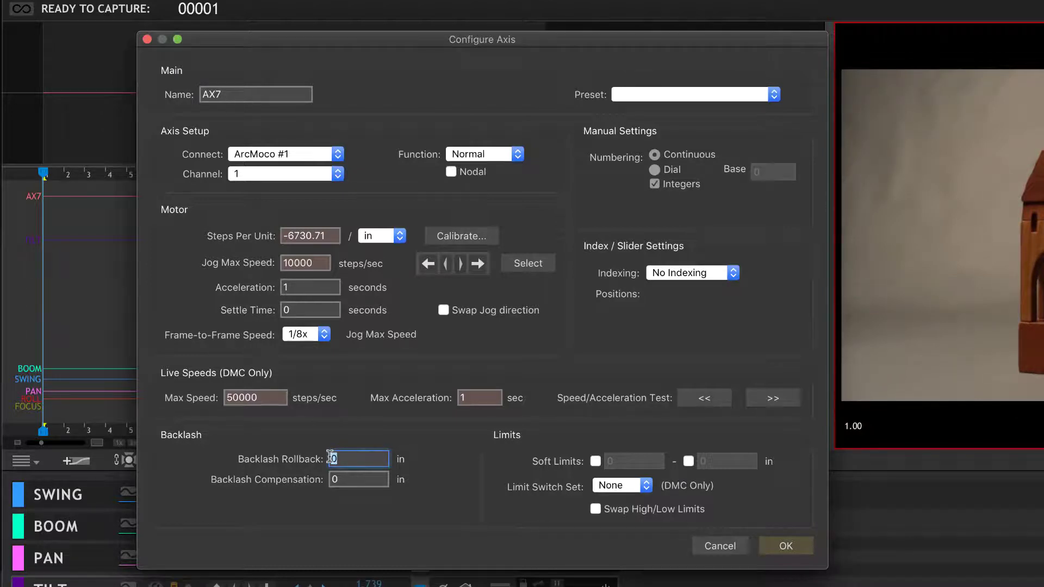
text(15)
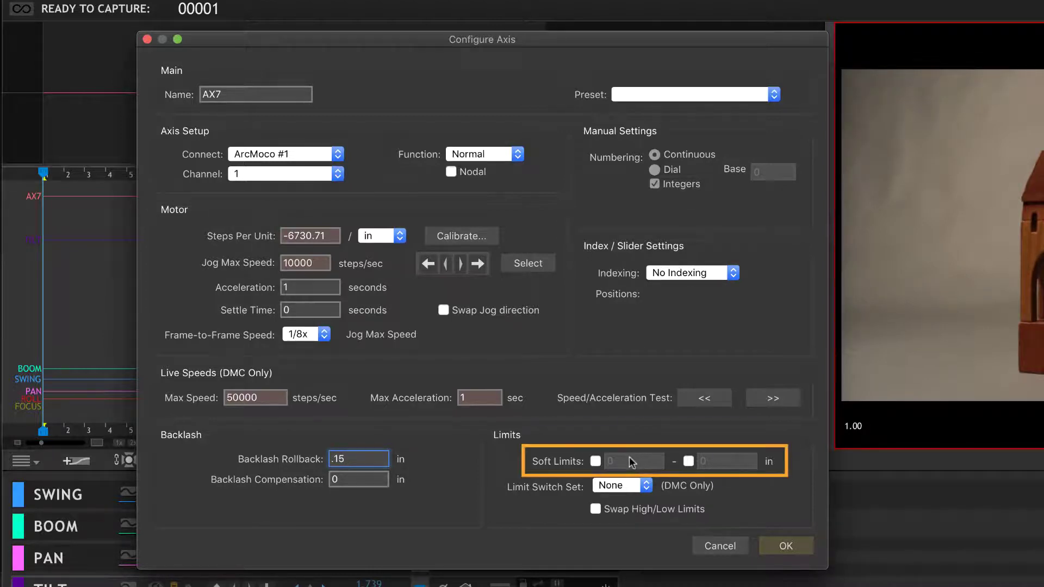
Enable the low soft limit and set it to -46
click(595, 461)
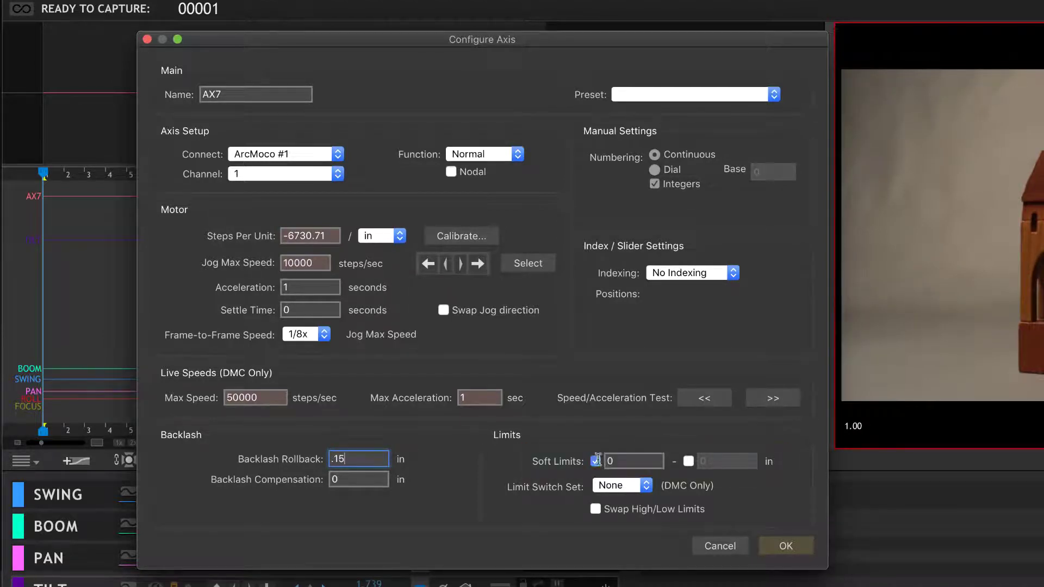
click(633, 457)
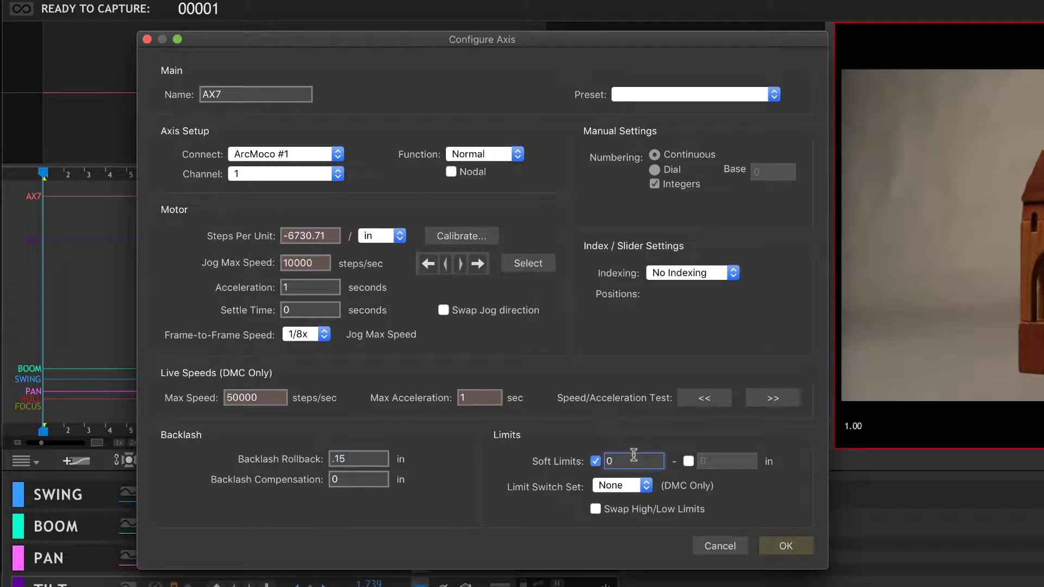
key(BackSpace)
text(-46)
Enable the high soft limit and set it to .45 inches
click(688, 461)
click(723, 461)
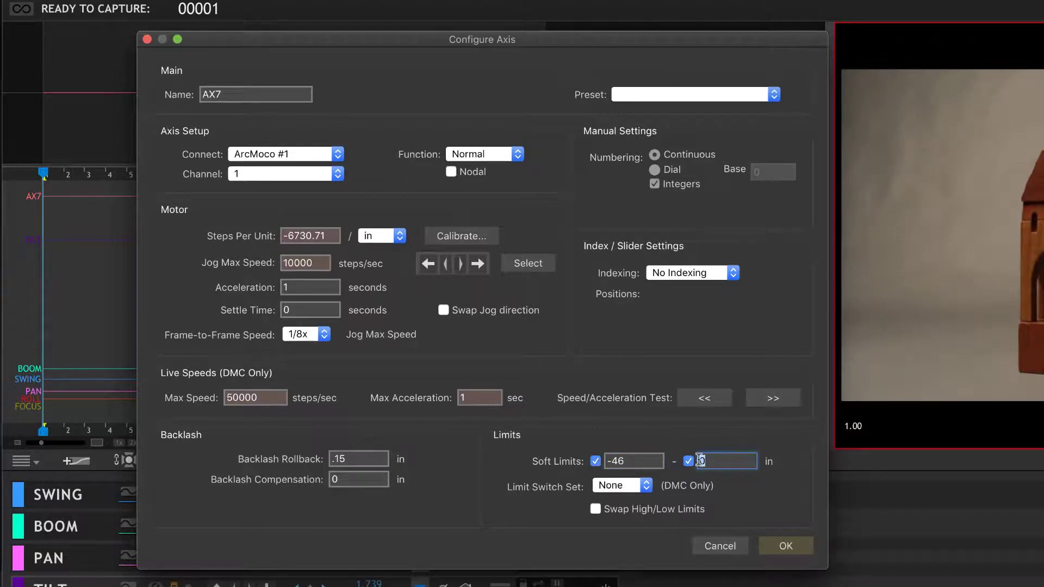
key(BackSpace)
text(45)
Assign limit switch set 8 and rename the axis from AX7 to TRACK
click(628, 487)
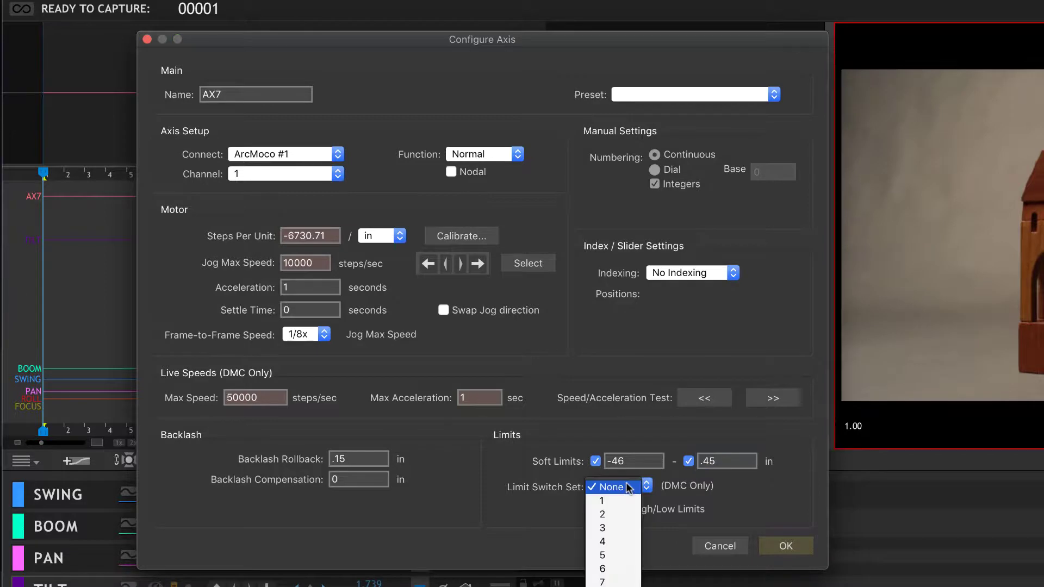
click(608, 568)
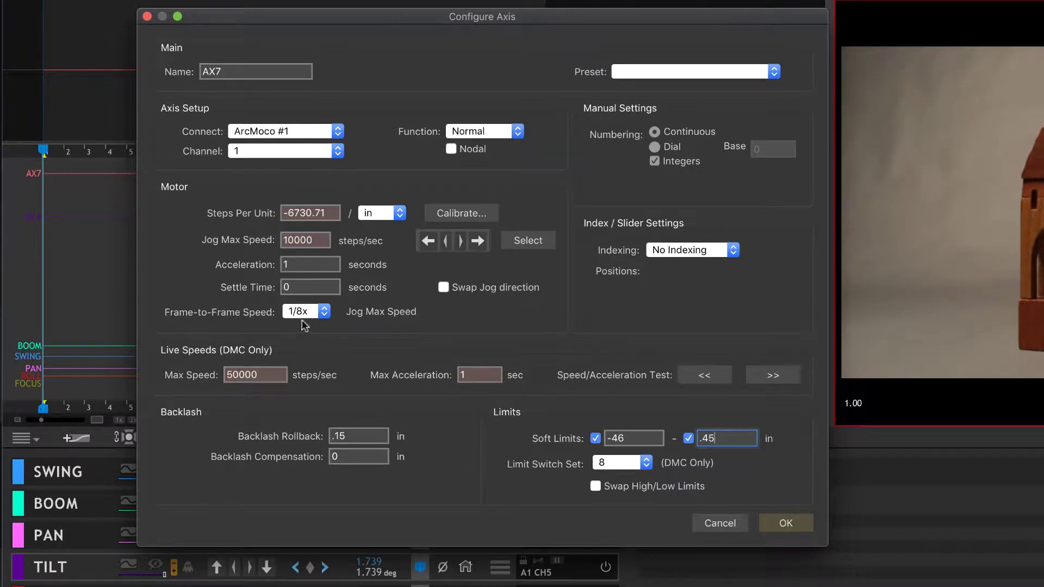
double_click(239, 72)
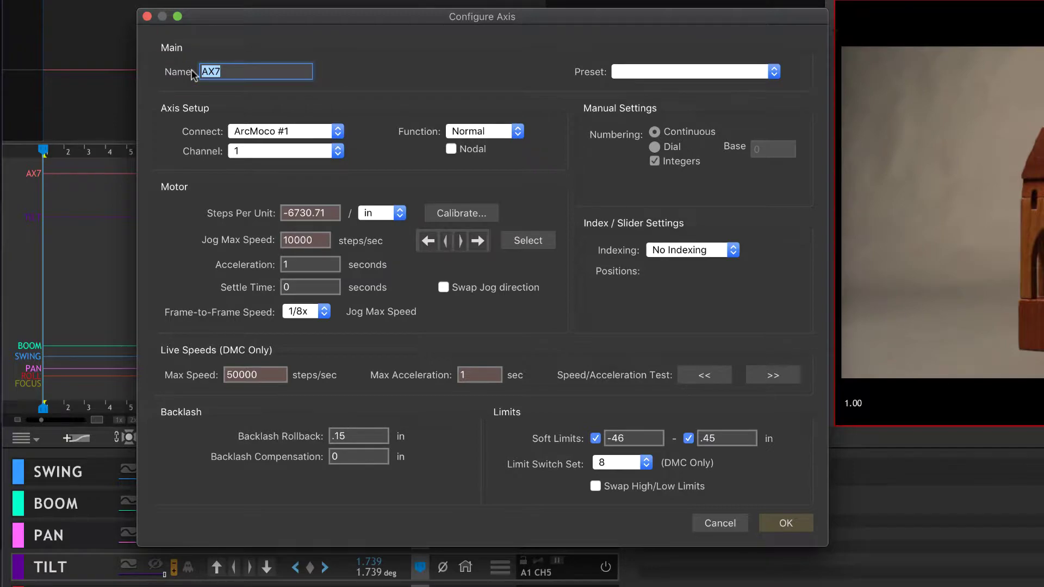
text(TRACK)
Save the axis settings and drag TRACK to the top of the axis list
click(785, 523)
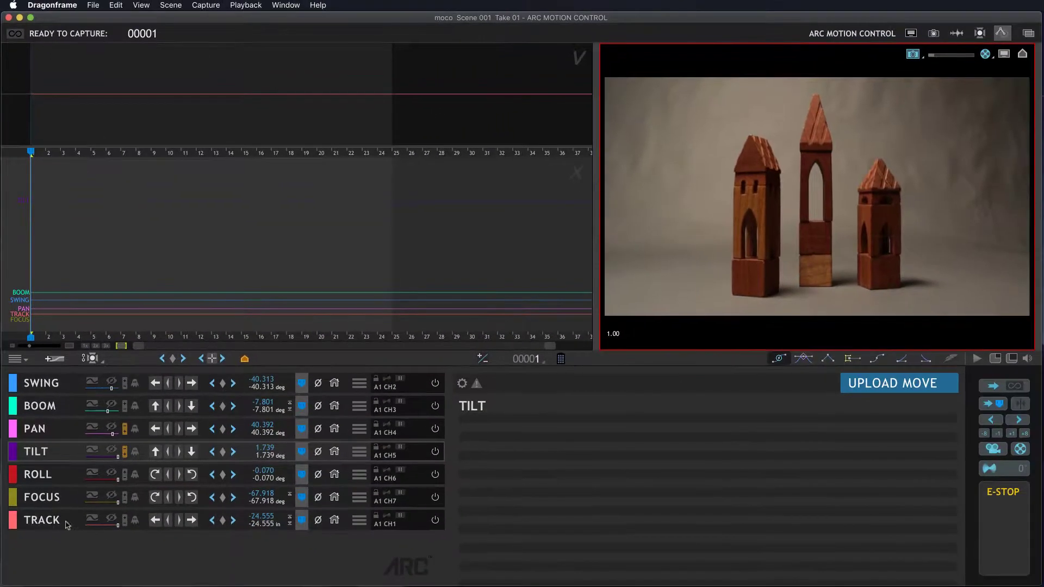
drag(76, 585, 75, 417)
drag(64, 379, 64, 386)
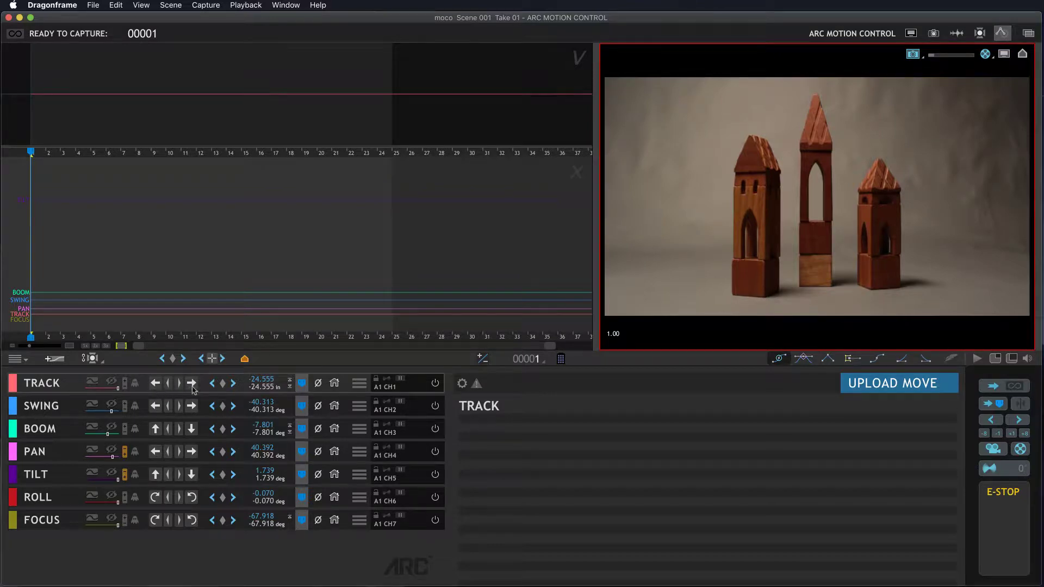
Set TRACK's jog arrows to down/up and test-jog the axis to confirm its direction
double_click(42, 383)
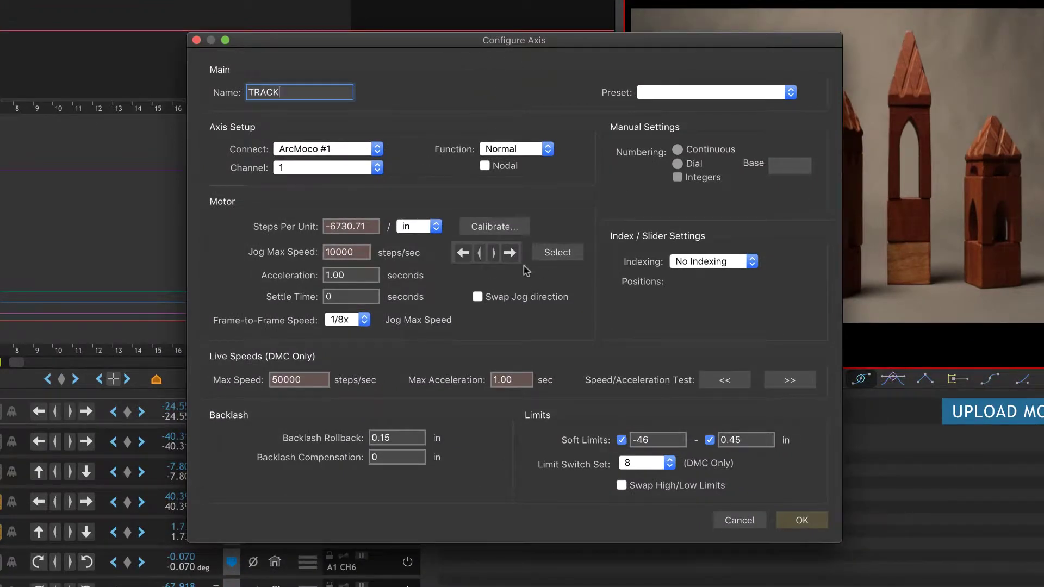
click(559, 256)
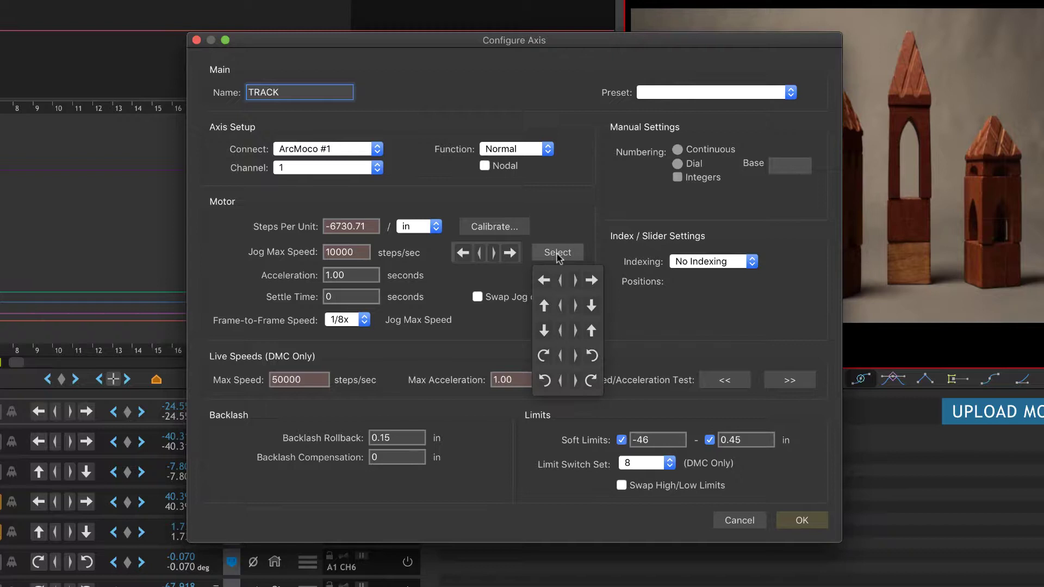
click(545, 307)
click(462, 256)
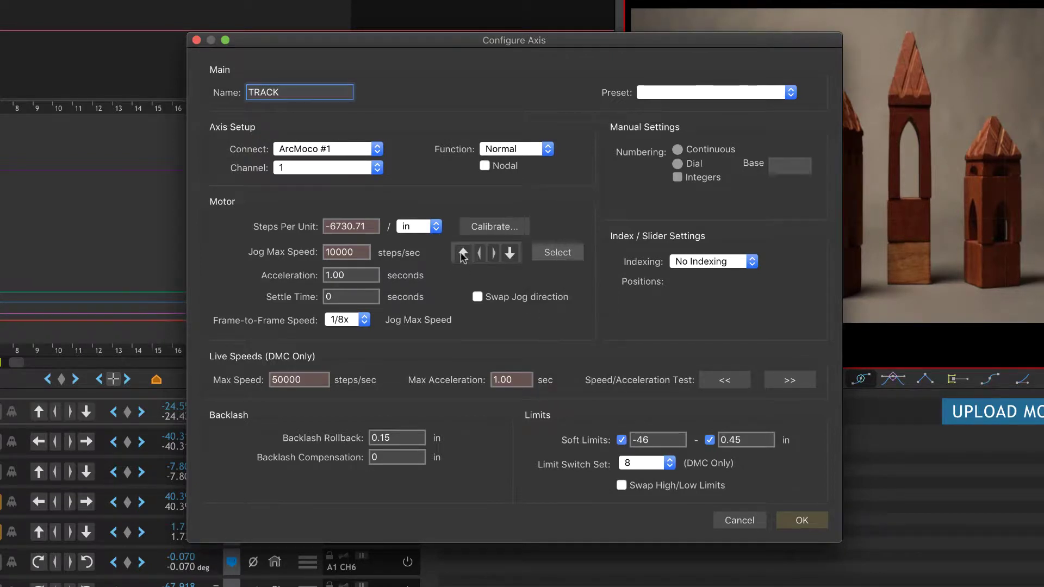
click(551, 255)
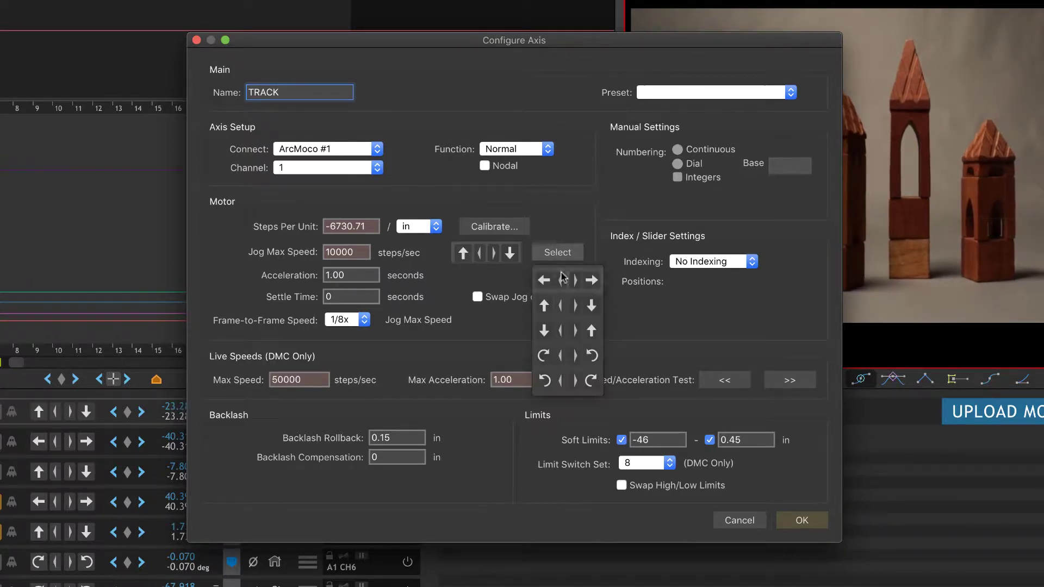
click(552, 331)
click(463, 253)
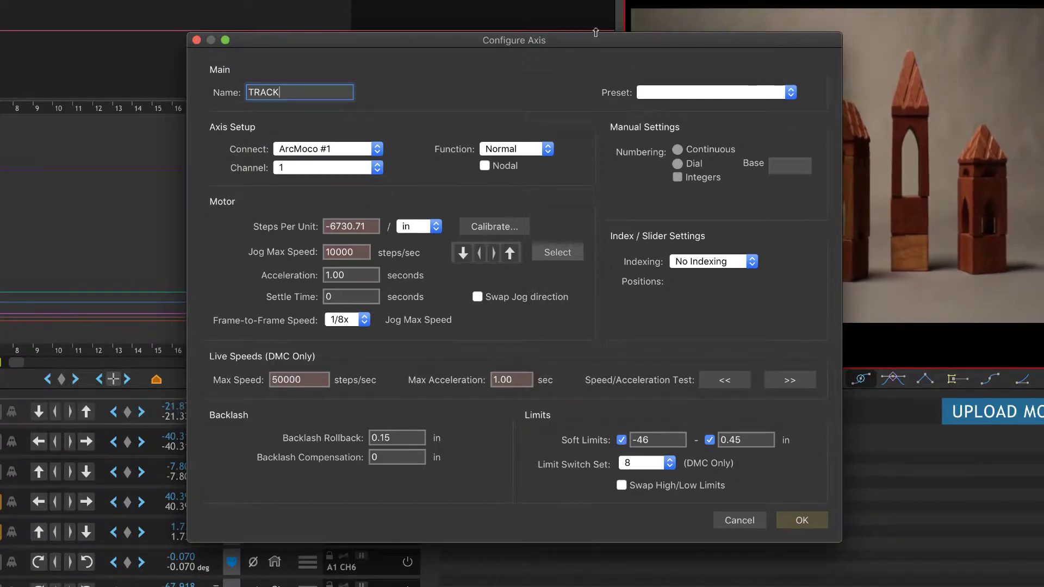
drag(529, 201, 321, 142)
click(302, 194)
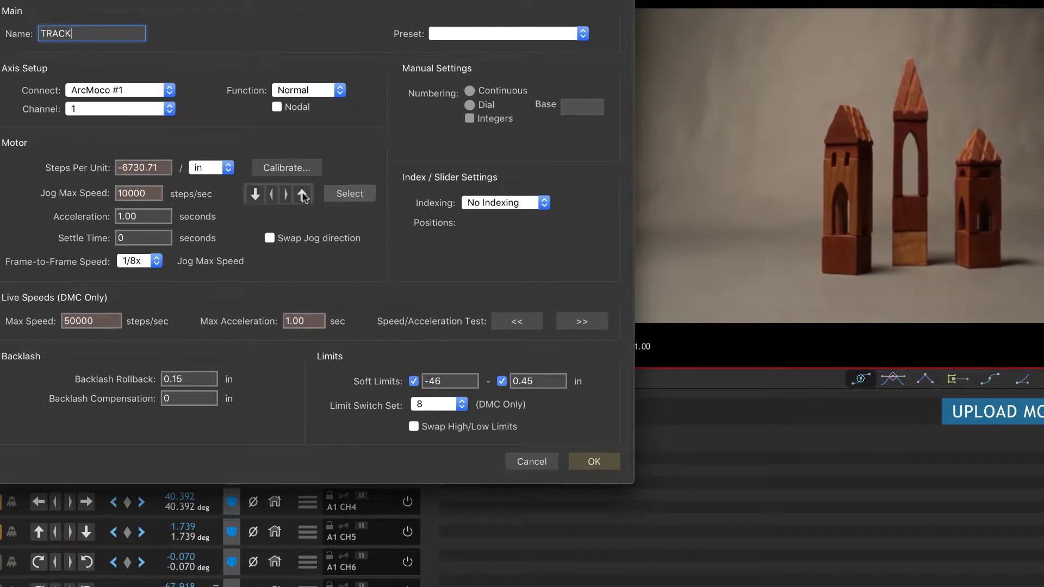
click(302, 194)
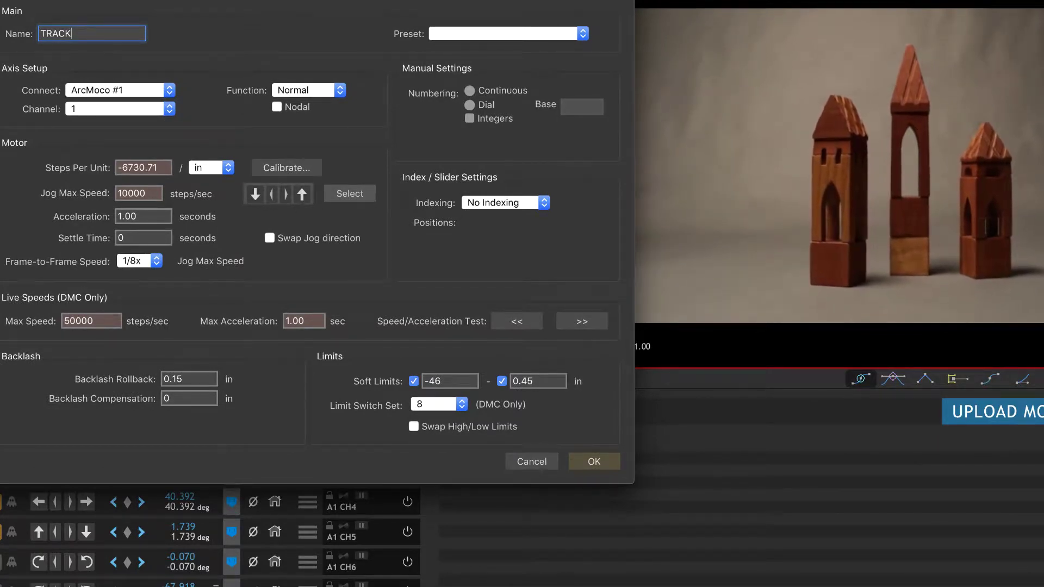
Confirm the TRACK axis settings with OK, leaving TRACK first in the list at -22.932 in
click(608, 461)
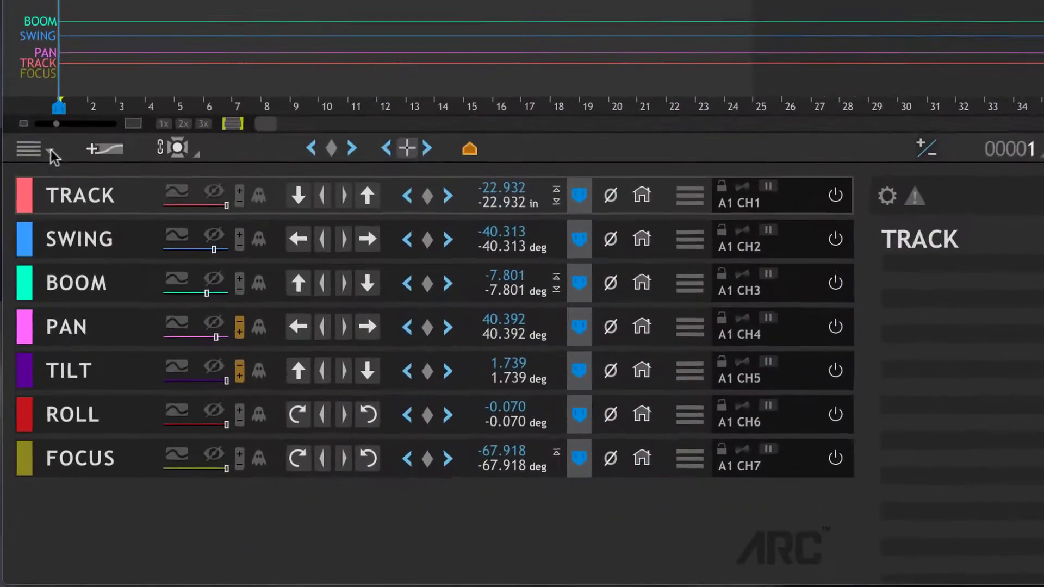
Export the axis setup as an Arc Axis Setup file named moco_TUT.arcx
click(25, 360)
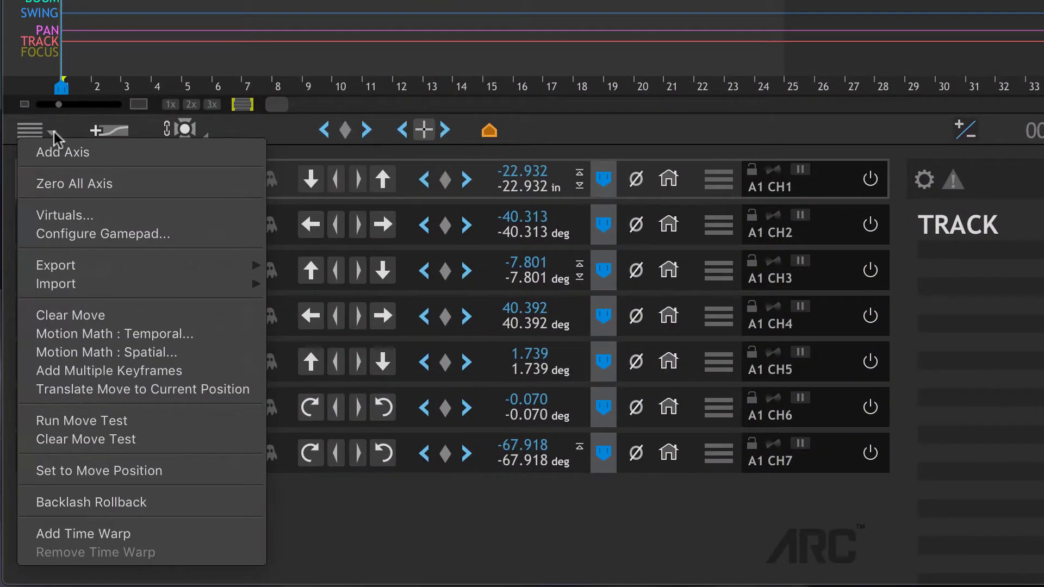
mouse_move(58, 266)
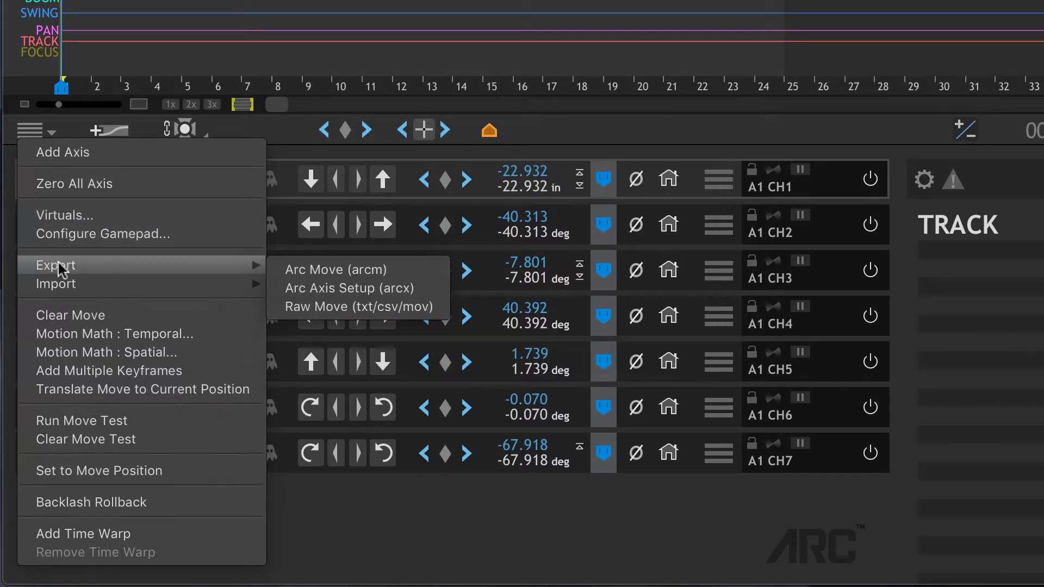
click(356, 293)
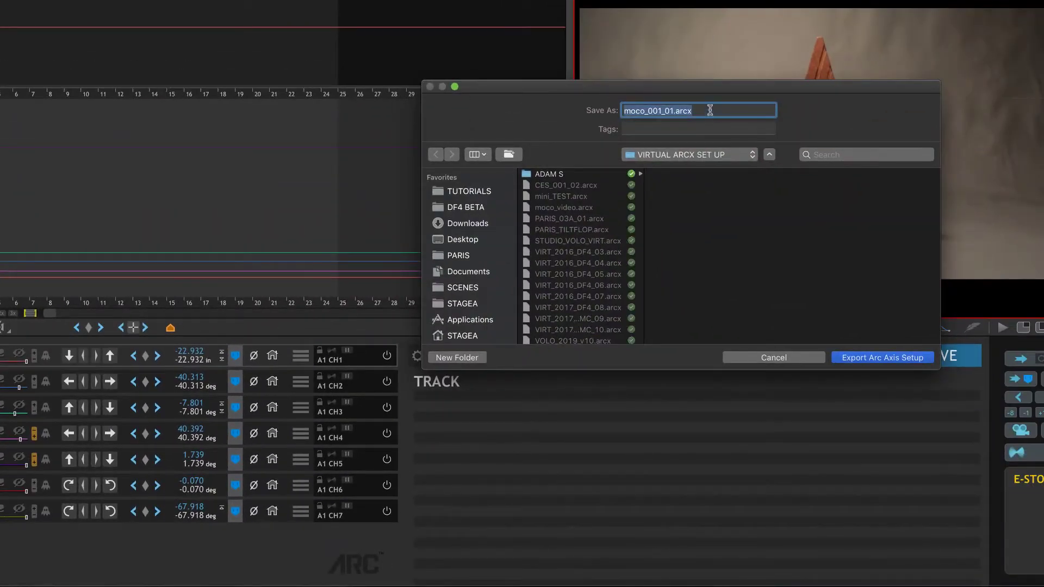
click(710, 110)
drag(647, 110, 672, 112)
text(TUT)
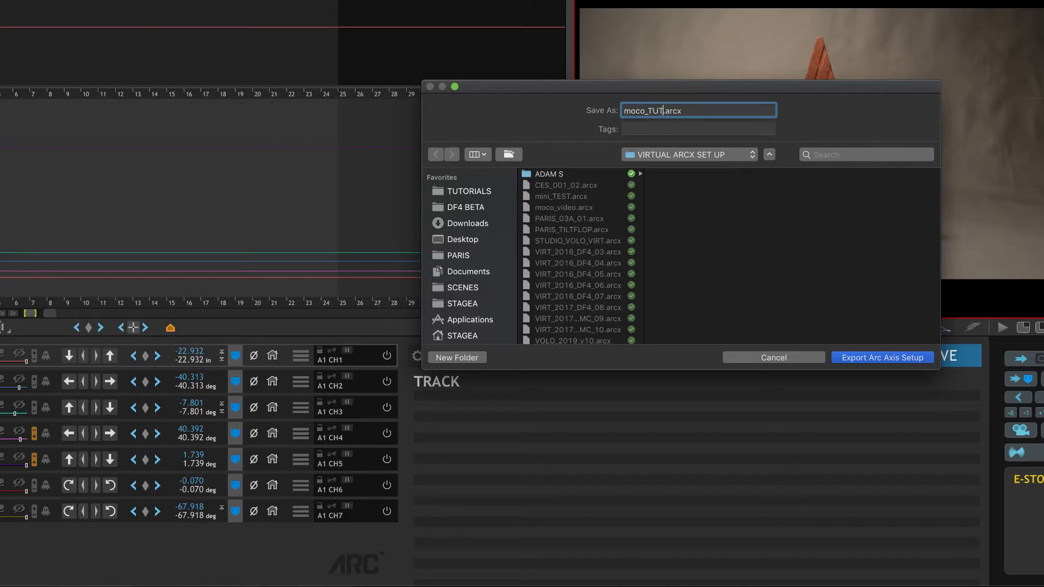
key(Return)
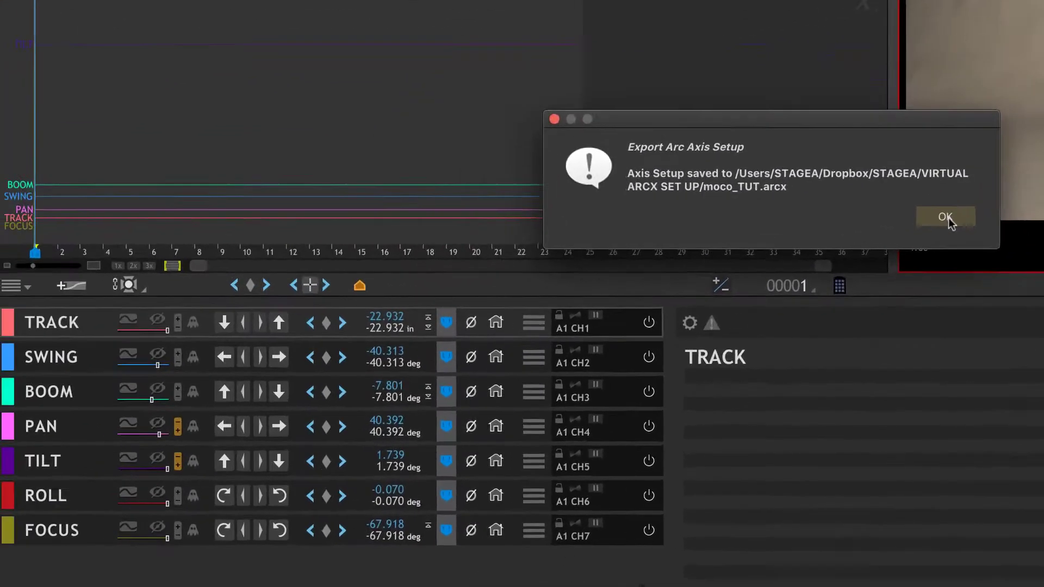
Dismiss the export confirmation, then open and close the axis list menu without choosing anything
click(610, 278)
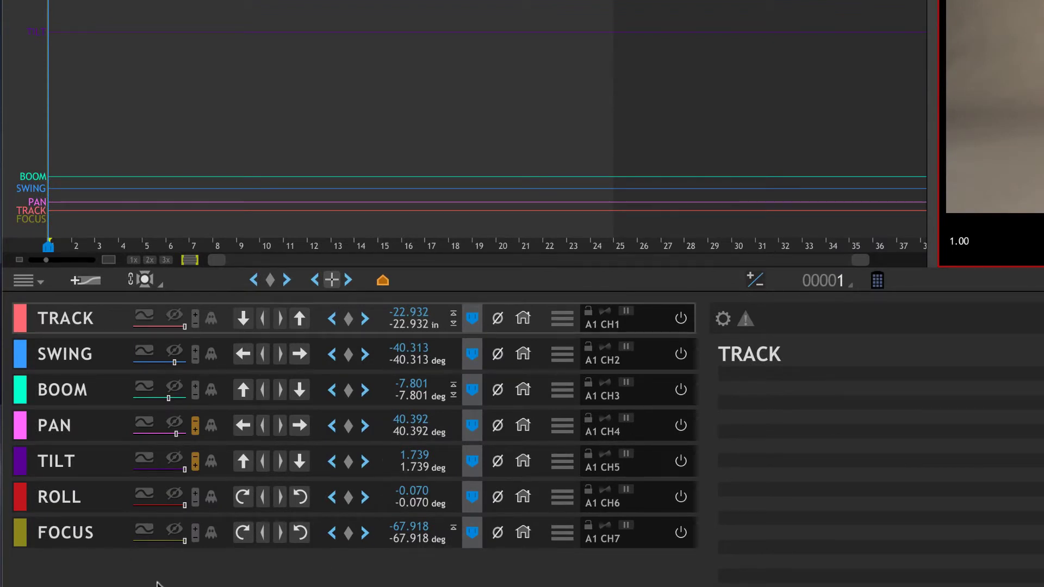
click(24, 280)
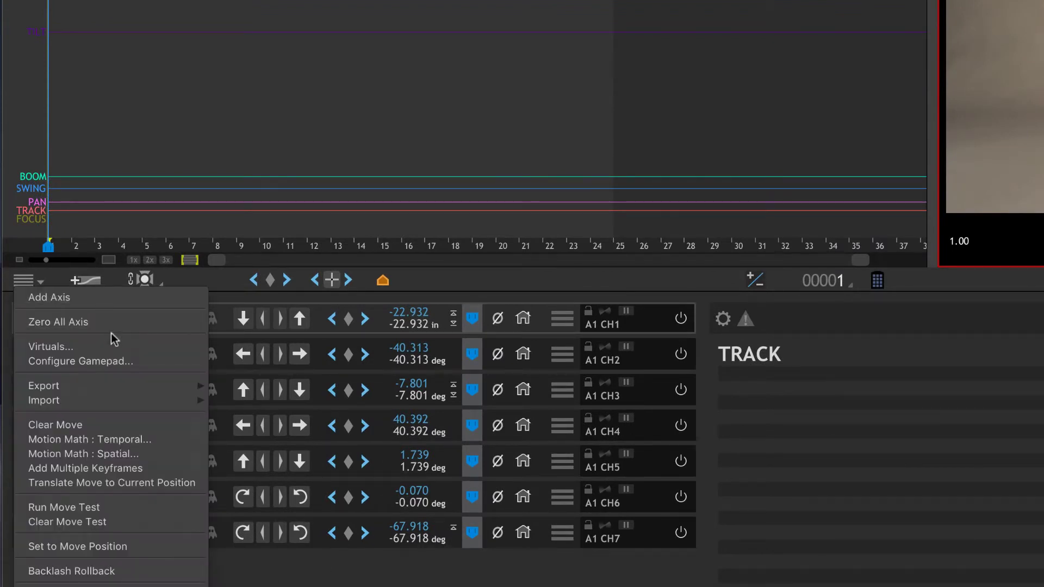
mouse_move(130, 400)
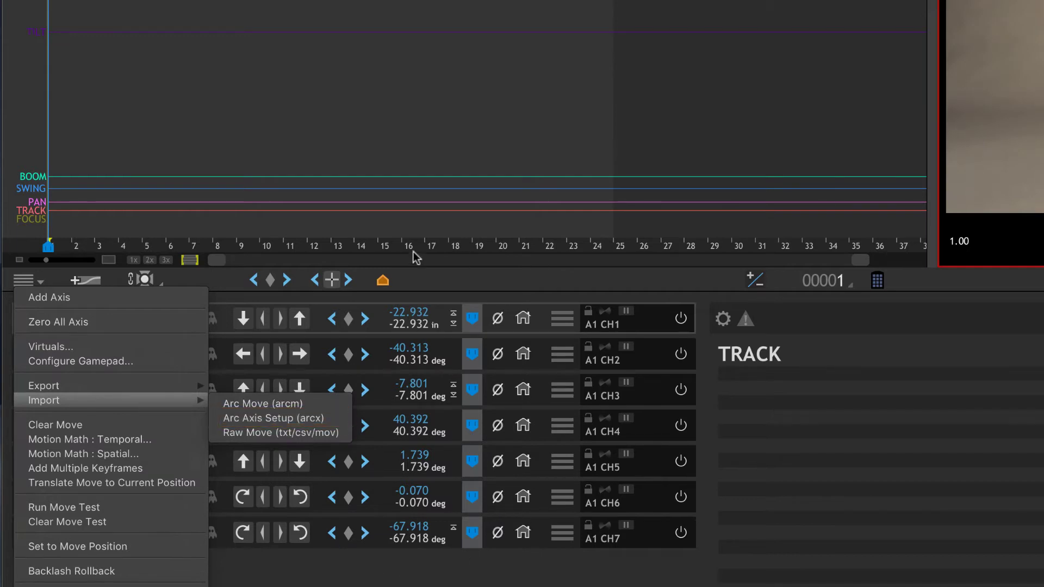
click(308, 578)
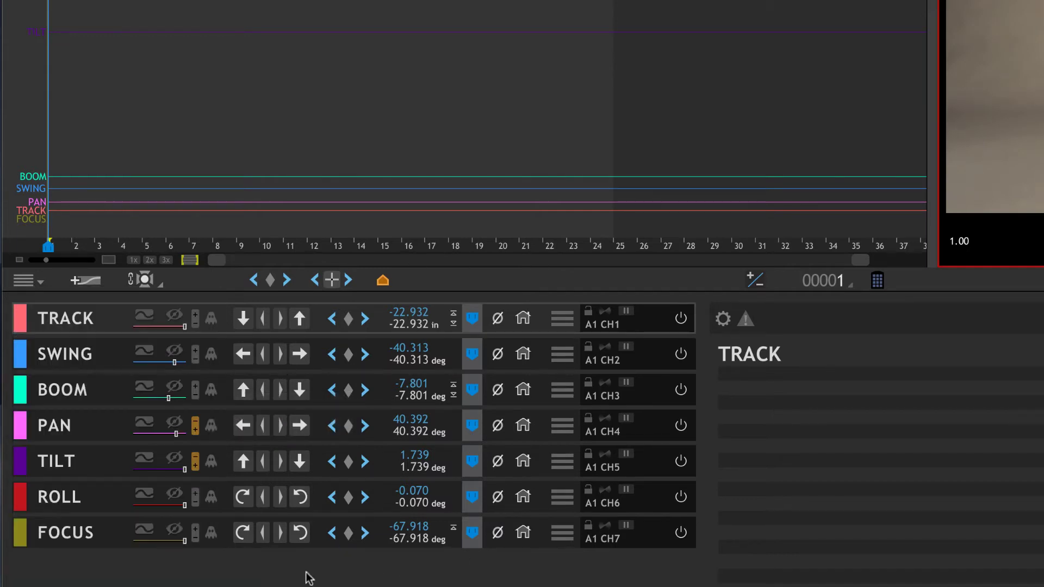